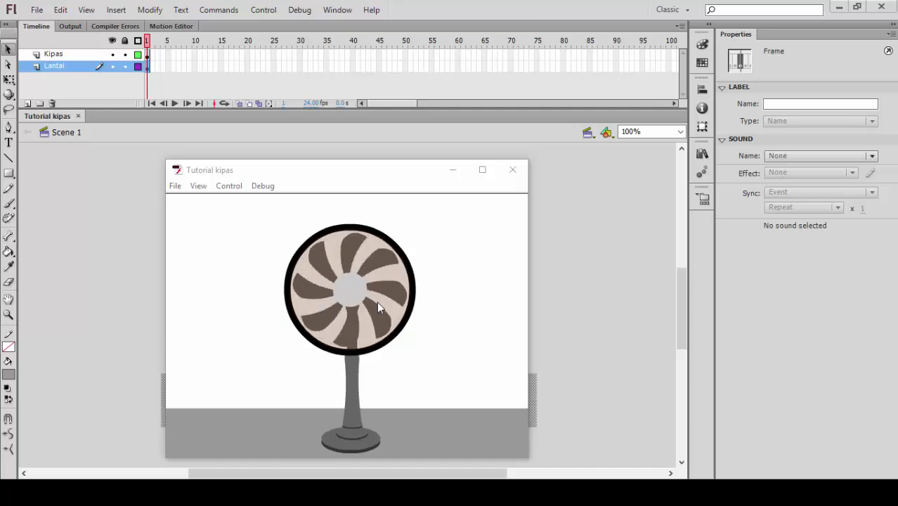
- Examine the Kipas and Lantai layers and their first frames, and close the fan animation preview
left_click(75, 56)
left_click(72, 65)
left_click(72, 54)
left_click(71, 64)
left_click(145, 53)
left_click(145, 65)
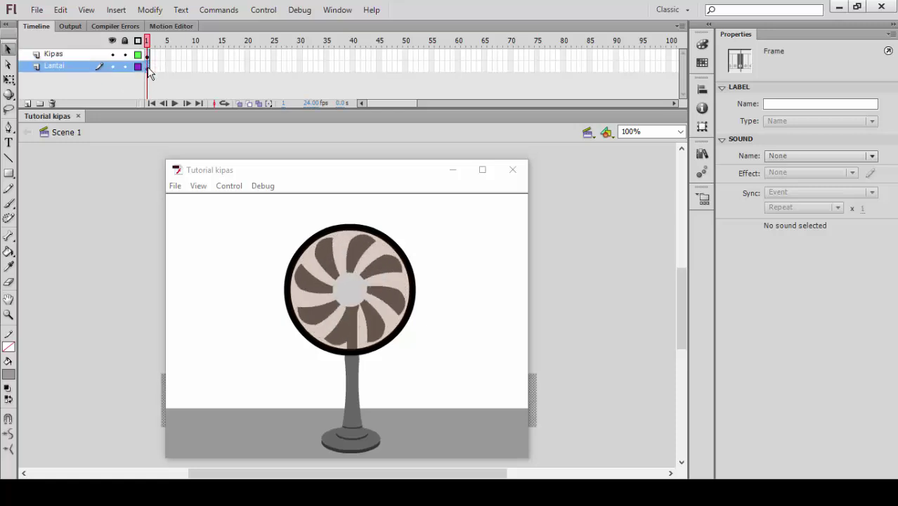
left_click(513, 171)
- Create a new ActionScript 2.0 document 600 px wide and 600 px high
left_click(37, 10)
left_click(56, 27)
left_click(268, 159)
left_click(507, 146)
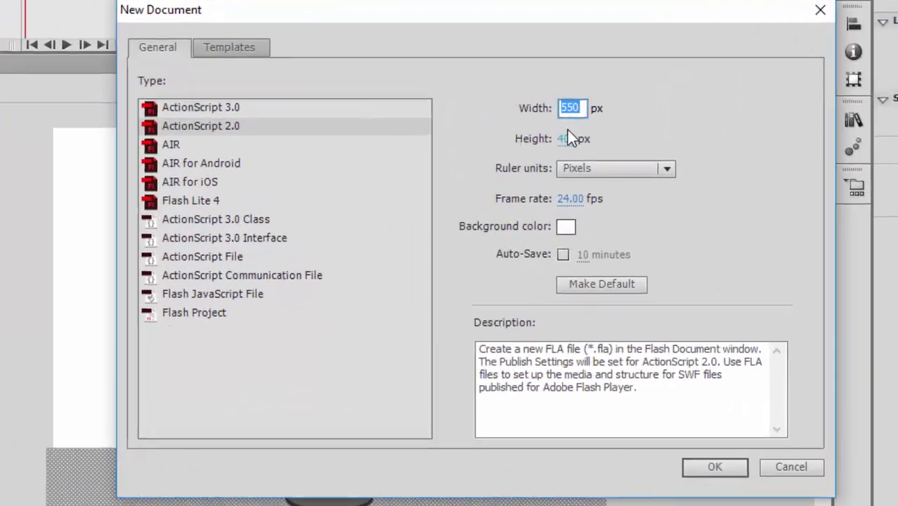
type("600")
left_click(582, 131)
type("600")
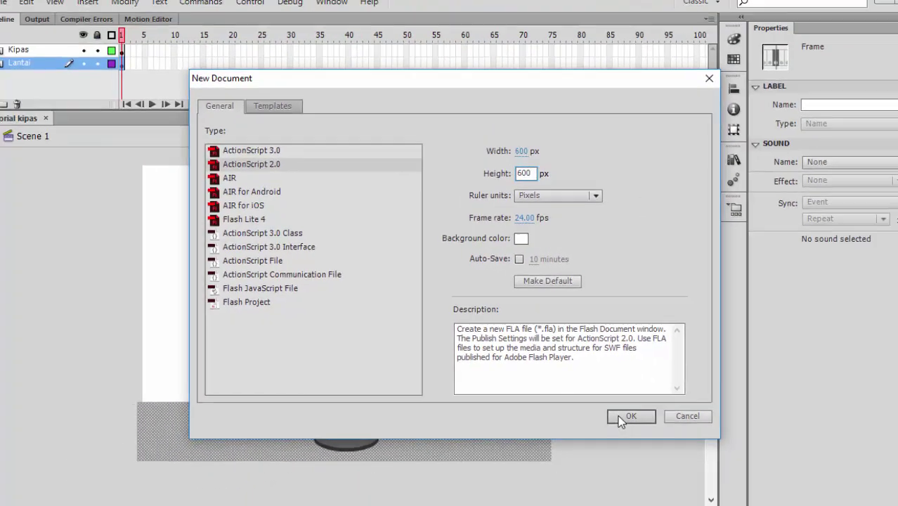
left_click(740, 487)
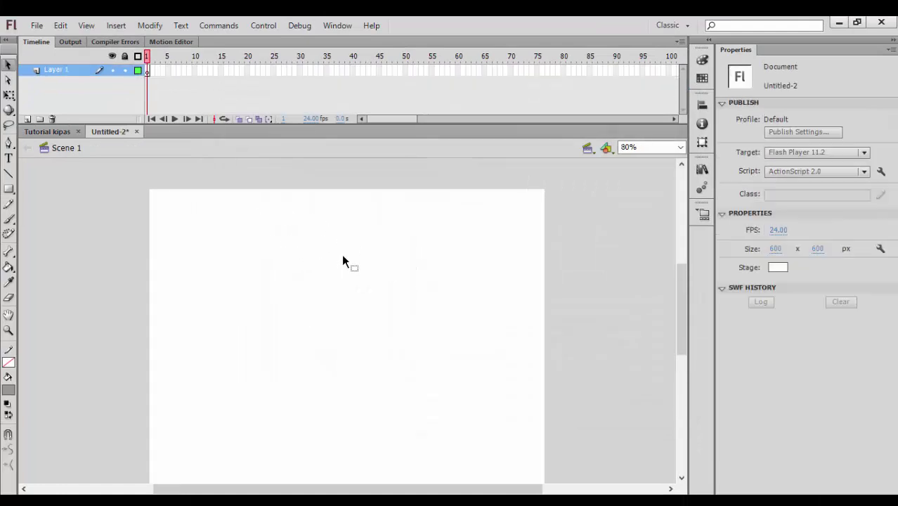
- Draw a grey rectangle without a stroke, about 175 by 223 px, in the upper part of the stage
key("ctrl+minus")
key("ctrl+equal")
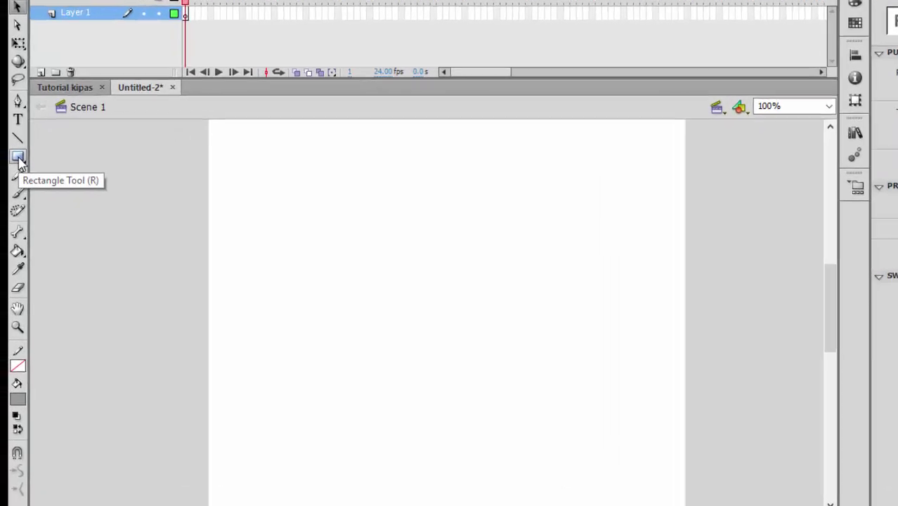
left_click(9, 190)
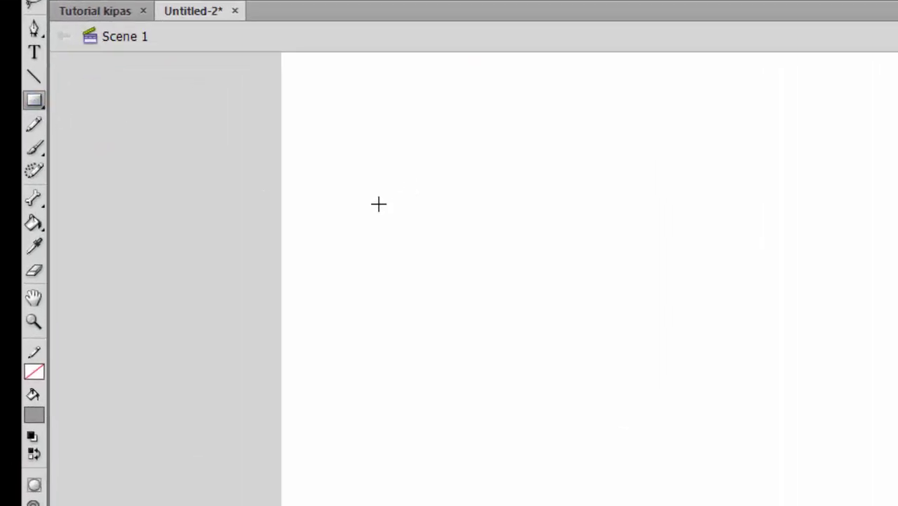
left_click(34, 372)
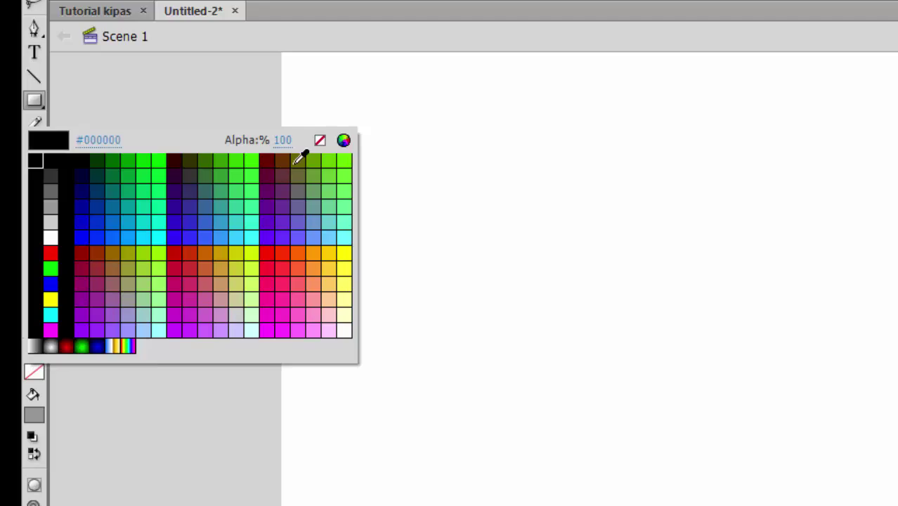
left_click(320, 143)
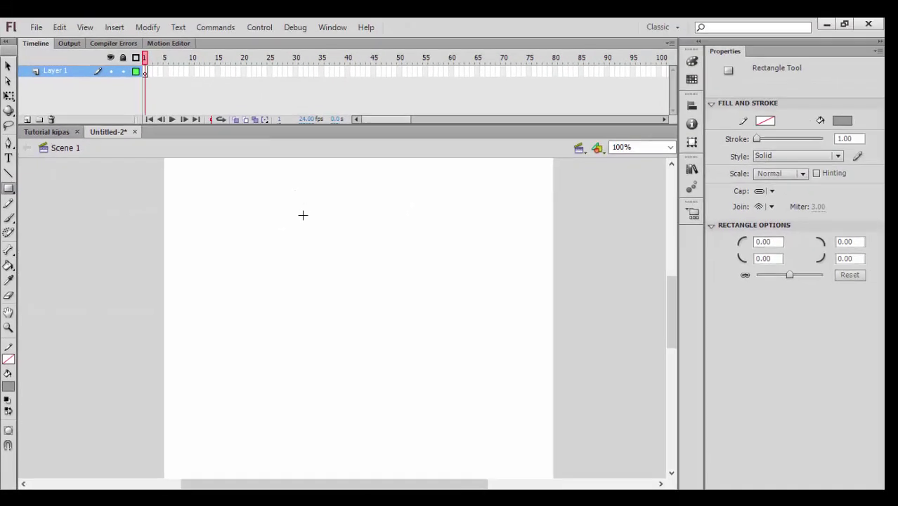
left_click_drag(482, 112, 661, 340)
left_click_drag(404, 339, 404, 340)
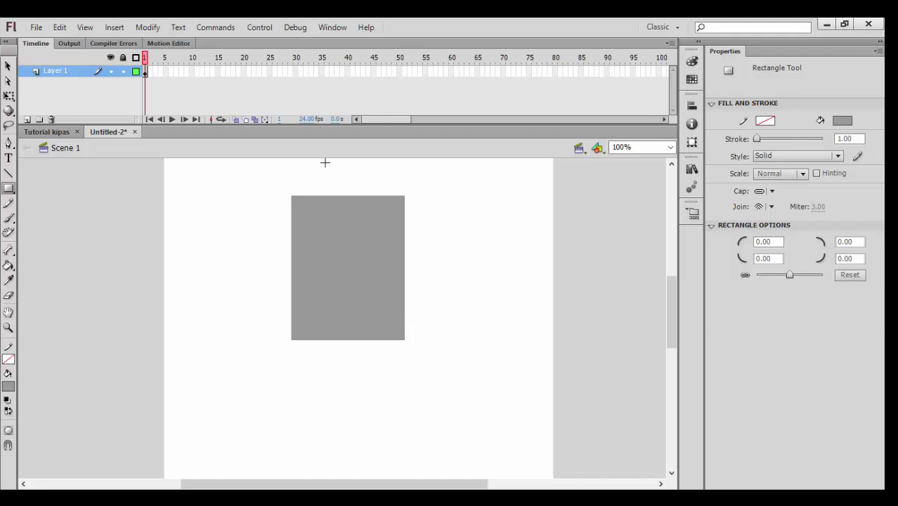
- Reshape the rectangle into a right triangle by pulling its lower-right corner over to the left edge
left_click(9, 66)
left_click(361, 242)
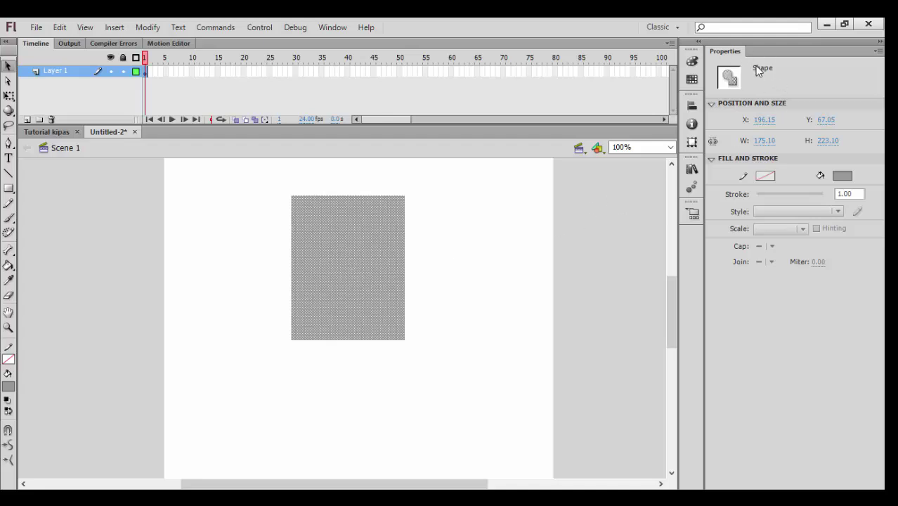
right_click(340, 257)
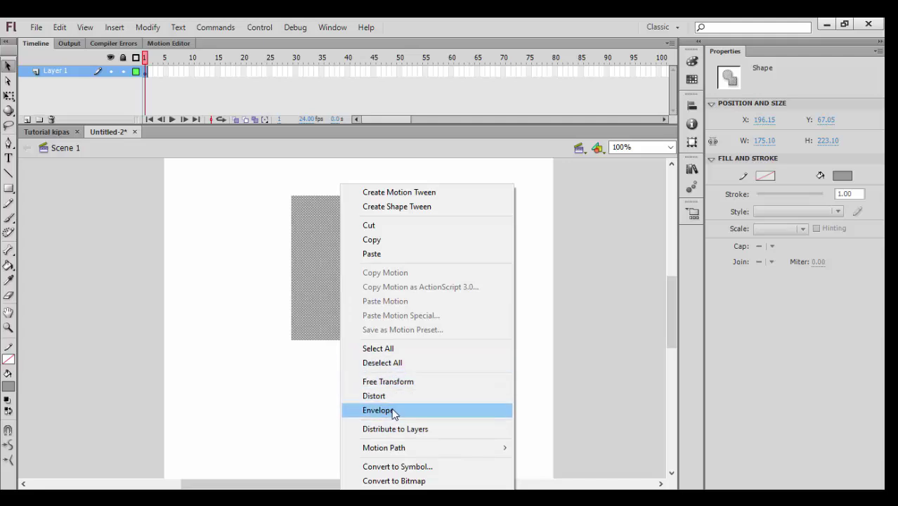
left_click(314, 274)
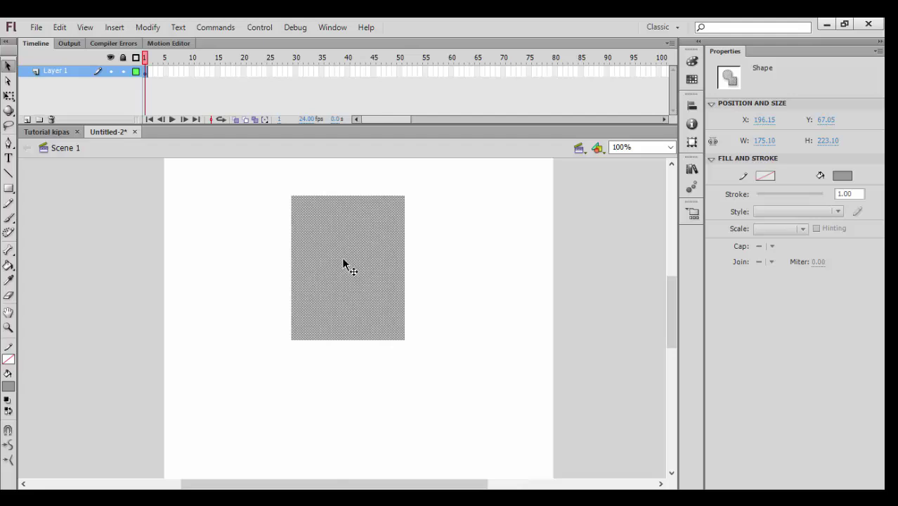
left_click(450, 250)
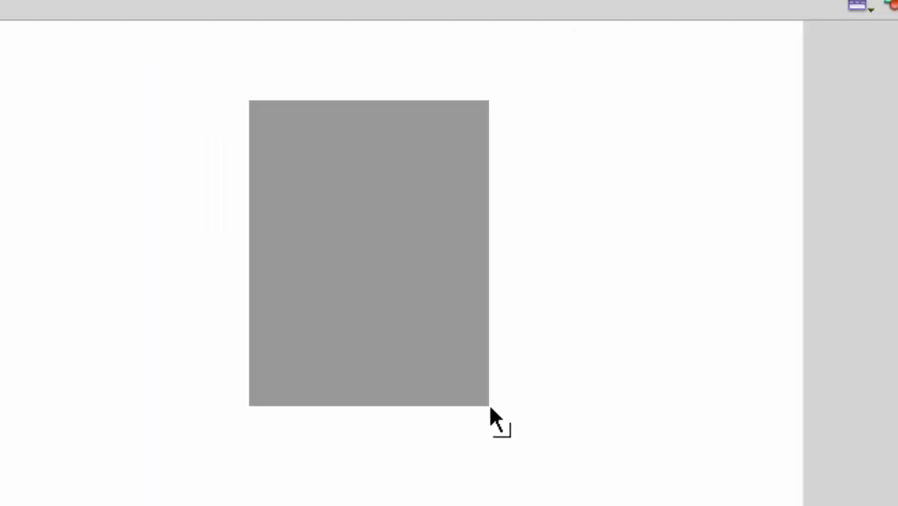
left_click_drag(490, 407, 236, 402)
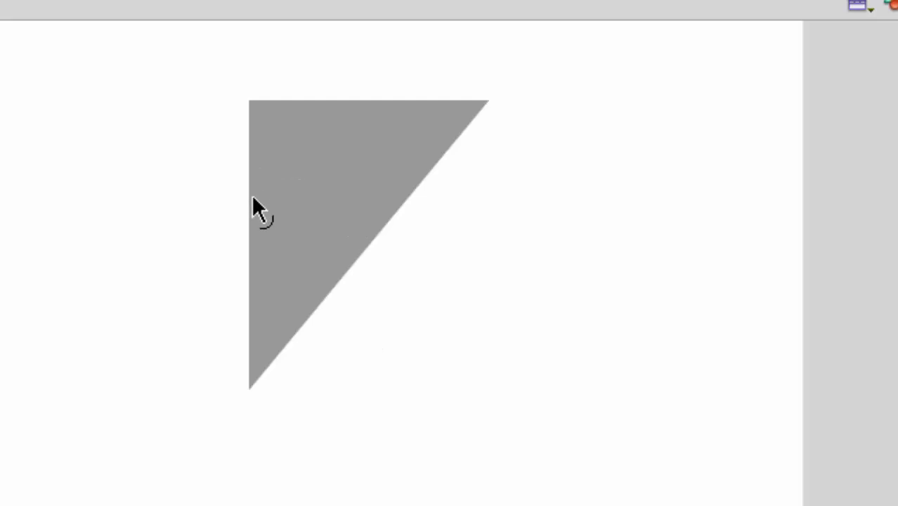
- Bend the triangle's left and top edges outward and its diagonal edge inward to form a curved fan blade
left_click_drag(252, 197, 223, 198)
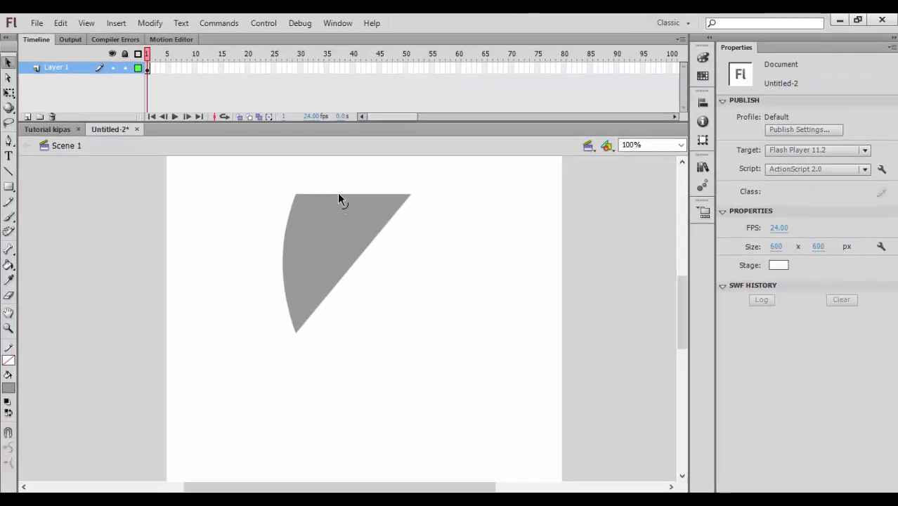
left_click_drag(339, 197, 341, 179)
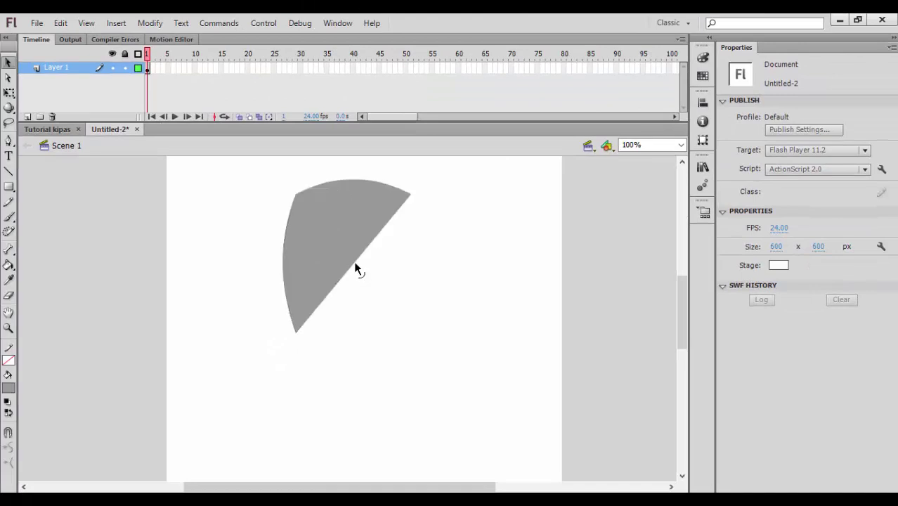
mouse_move(355, 262)
left_mouse_down()
mouse_move(312, 244)
mouse_move(323, 271)
mouse_move(313, 246)
mouse_move(339, 252)
left_mouse_up()
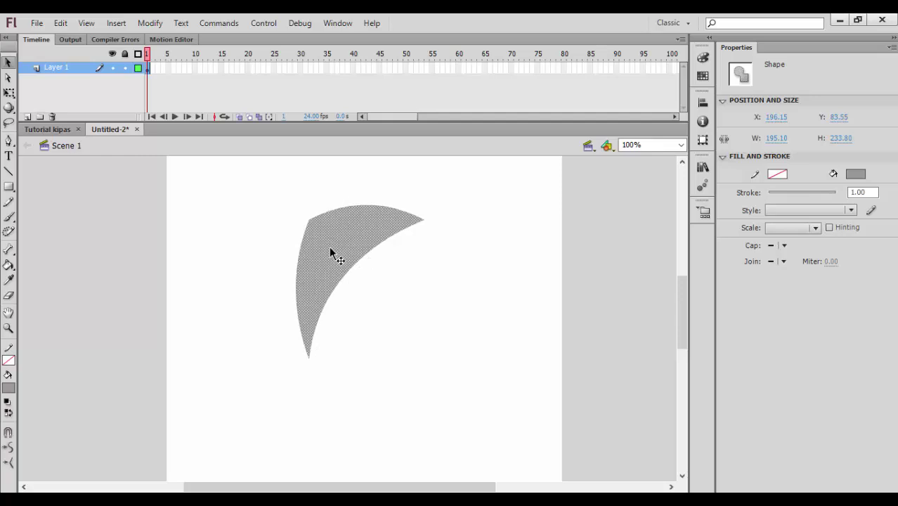
- Duplicate the blade toward the lower right of the stage and flip the copy vertically and horizontally
scroll(330, 249, "down", 2)
left_click_drag(335, 245, 378, 356)
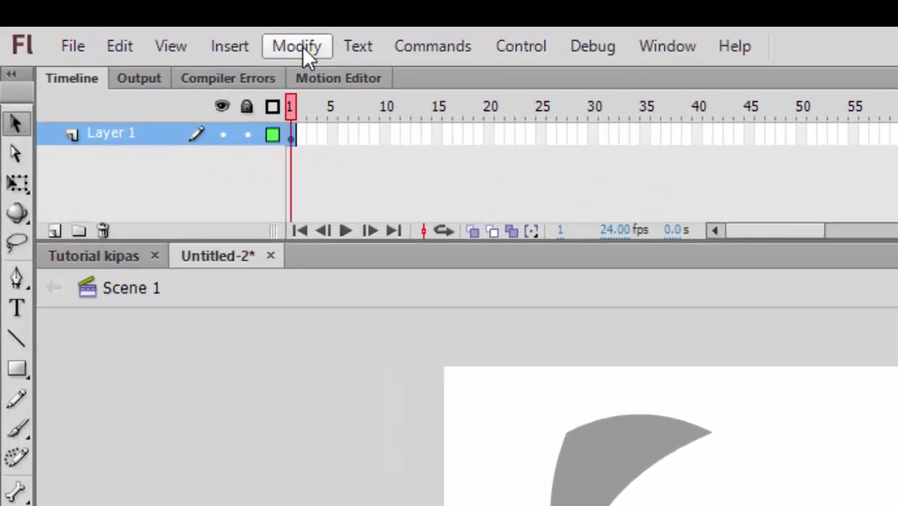
left_click(149, 23)
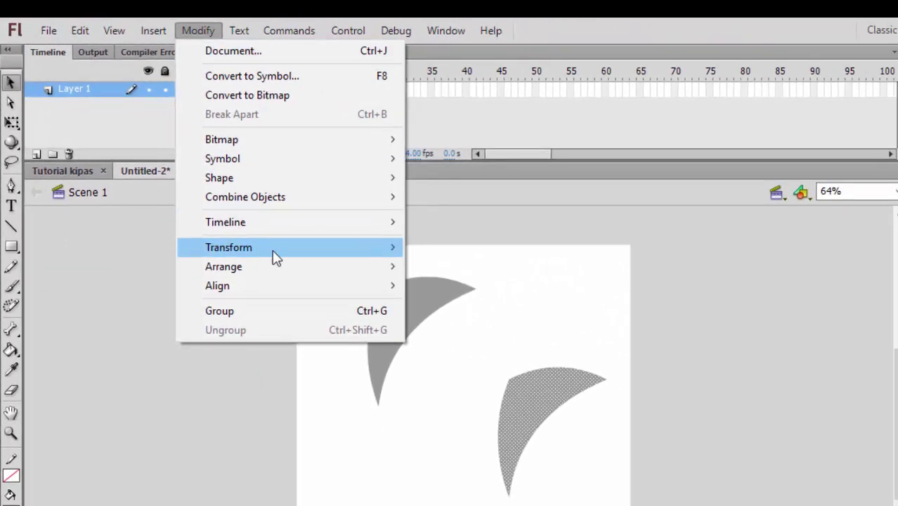
mouse_move(392, 326)
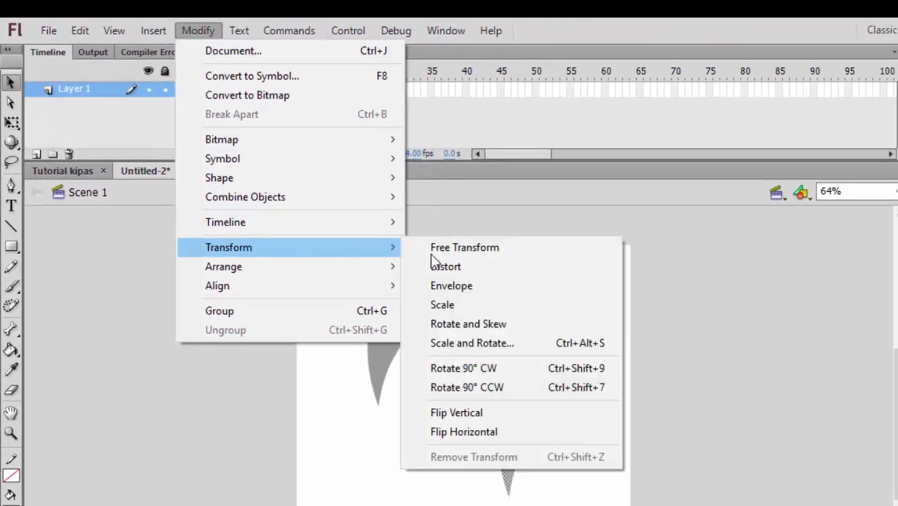
left_click(491, 414)
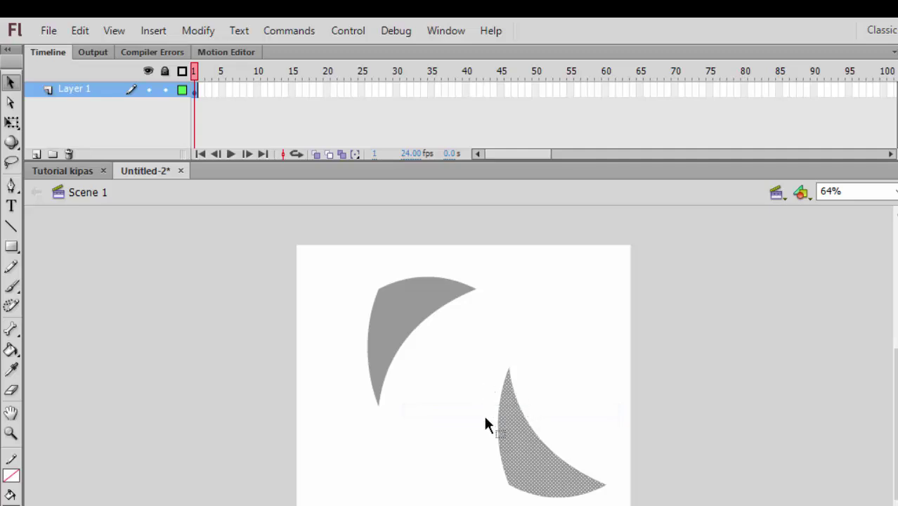
left_click(201, 33)
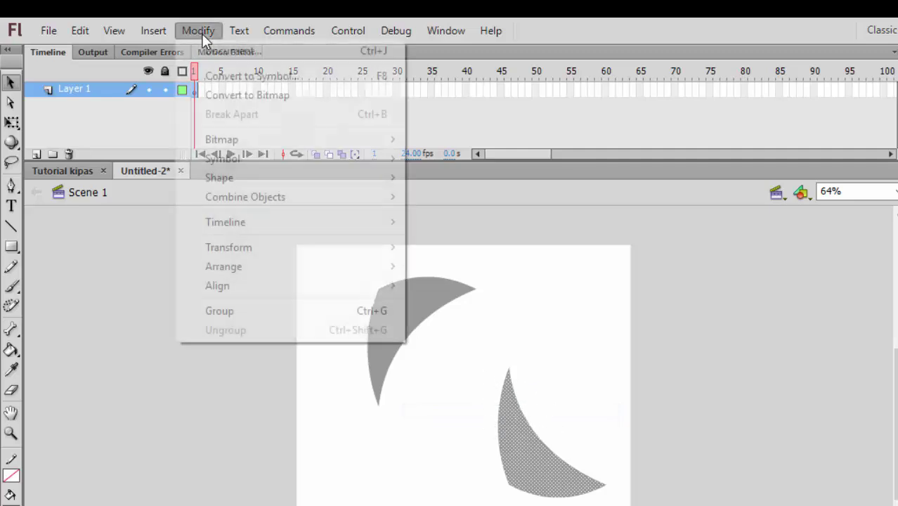
mouse_move(357, 249)
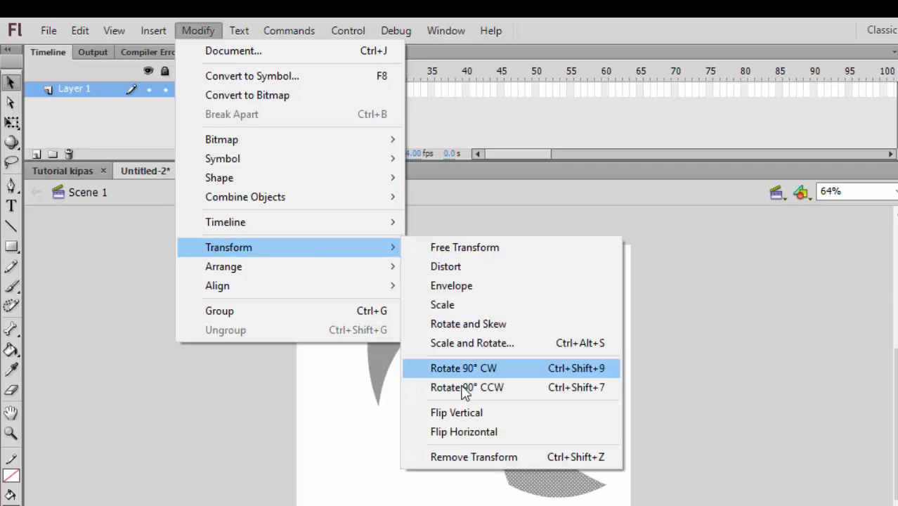
left_click(467, 430)
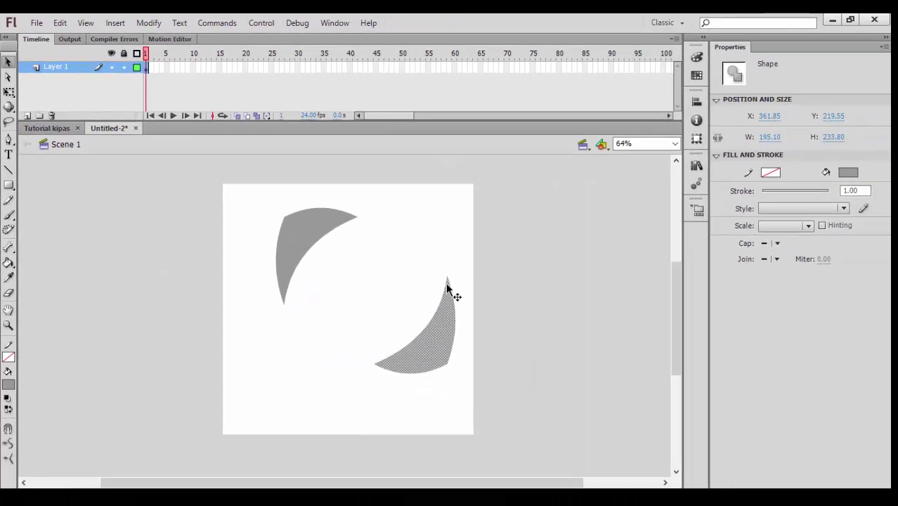
- Move the flipped blade so its upper tip meets the lower tip of the original blade exactly
left_click_drag(448, 288, 286, 316)
scroll(287, 317, "up", 8)
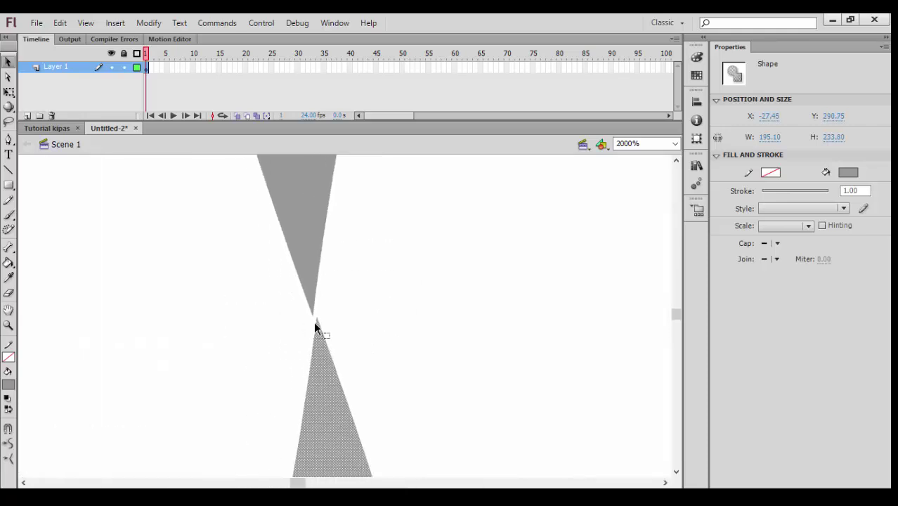
mouse_move(323, 343)
left_mouse_down()
mouse_move(315, 333)
mouse_move(319, 339)
left_mouse_up()
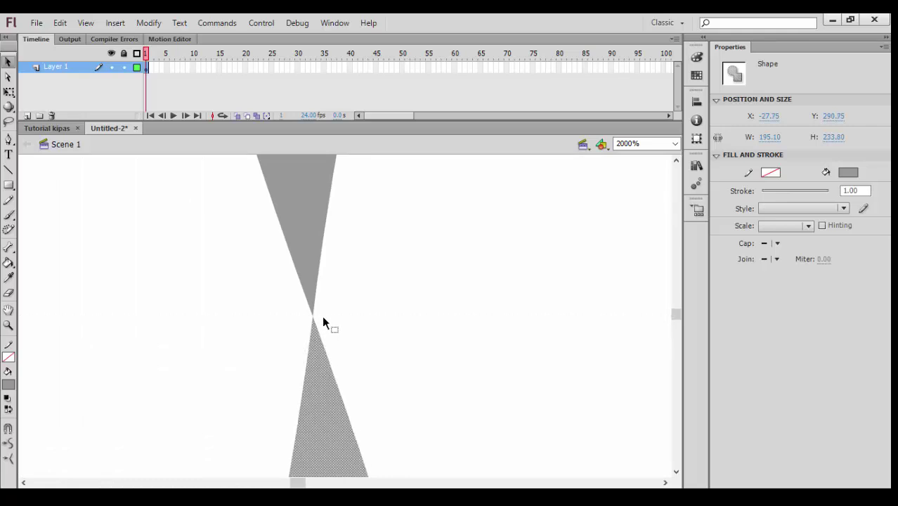
scroll(319, 312, "down", 9)
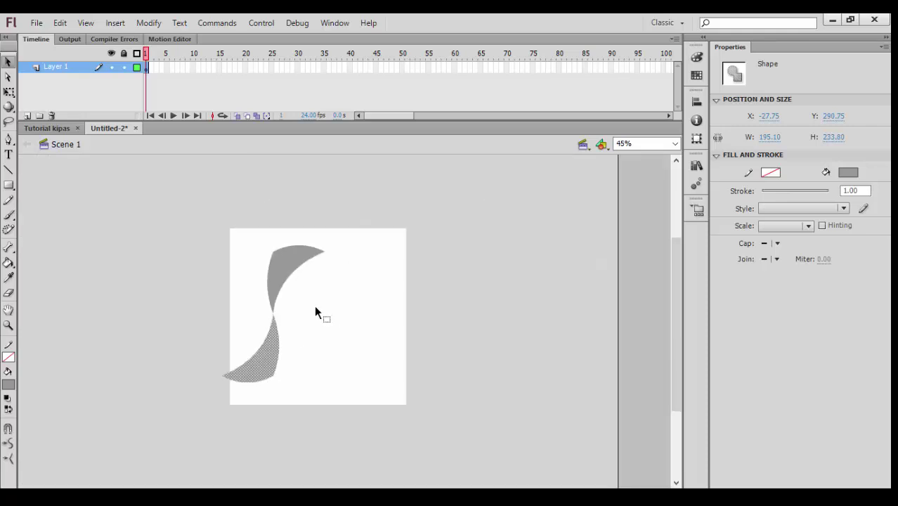
- Rotate both blades together slightly counterclockwise with Free Transform and deselect them
left_click_drag(172, 202, 357, 419)
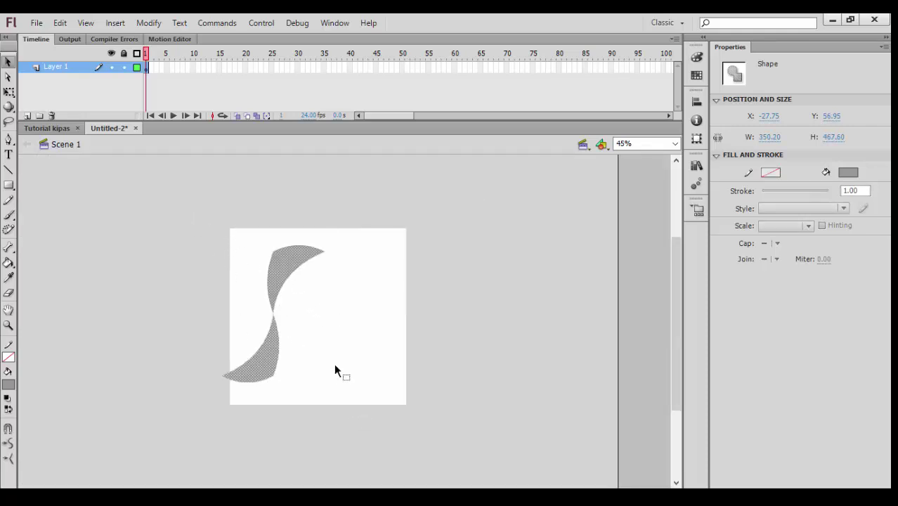
left_click(8, 92)
left_click_drag(335, 244, 316, 234)
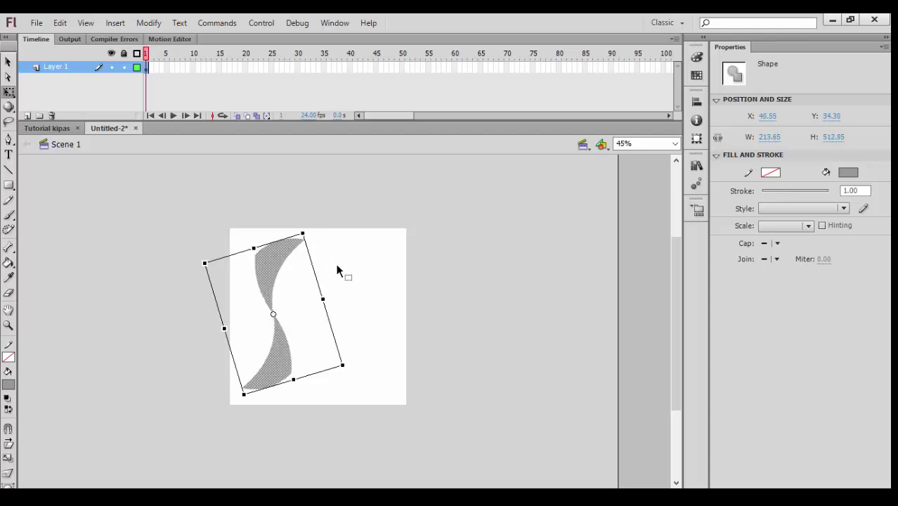
left_click(337, 267)
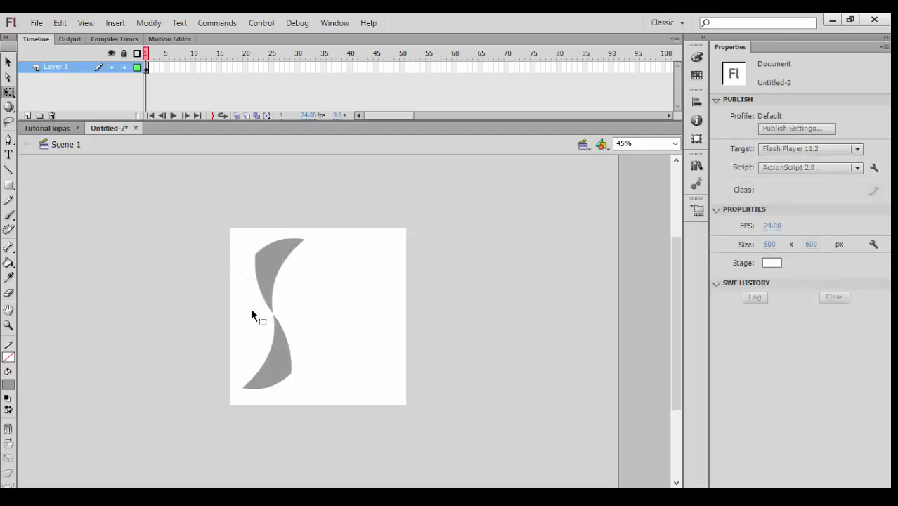
- Group the two blades and center the group horizontally and vertically on the stage
left_click_drag(200, 207, 333, 410)
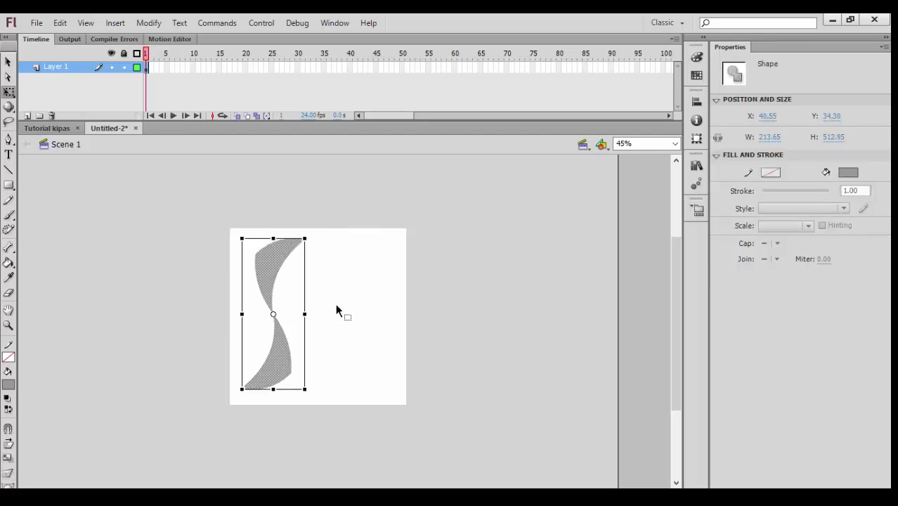
key("ctrl+g")
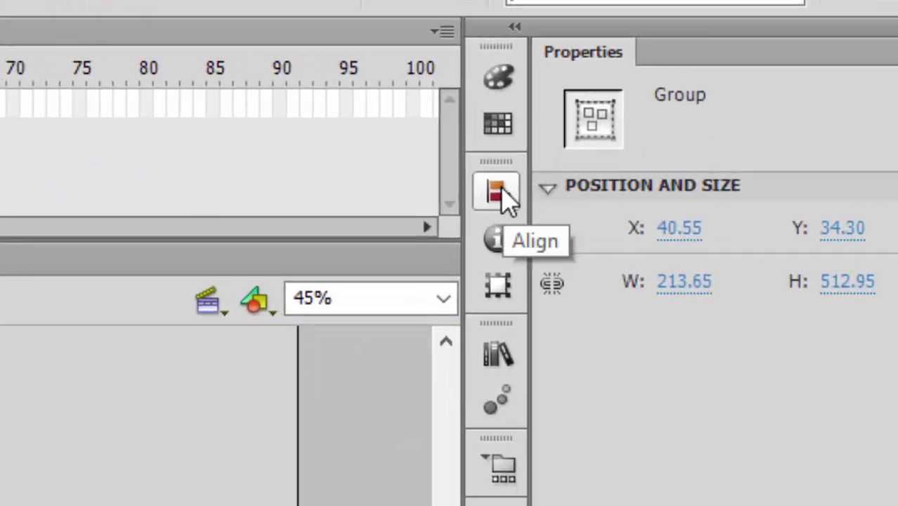
left_click(697, 102)
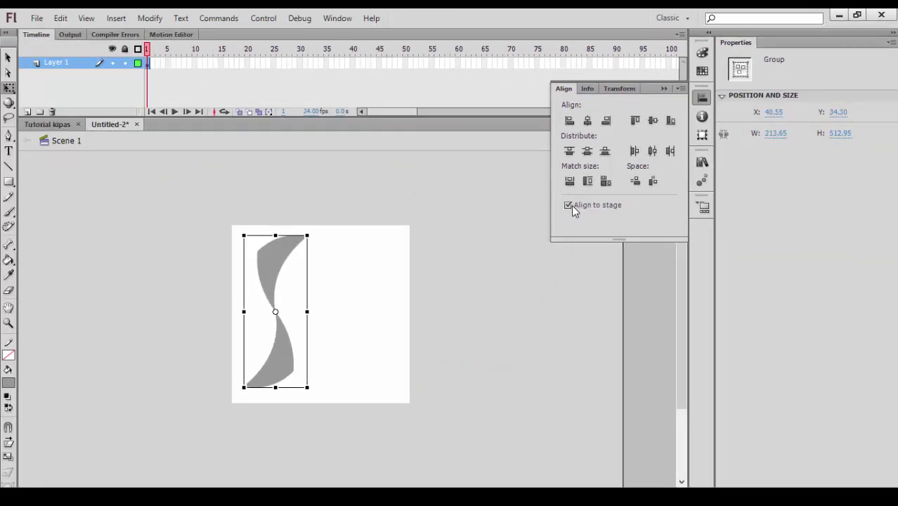
left_click(589, 121)
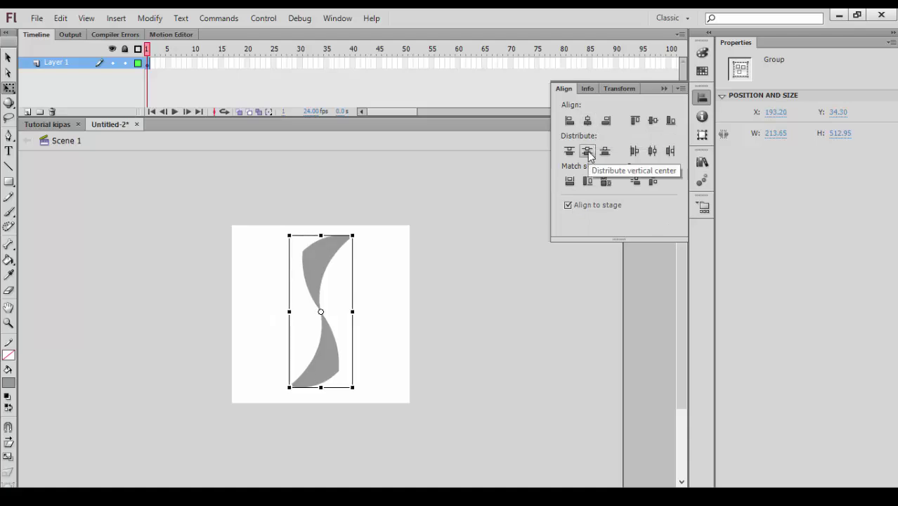
left_click(588, 151)
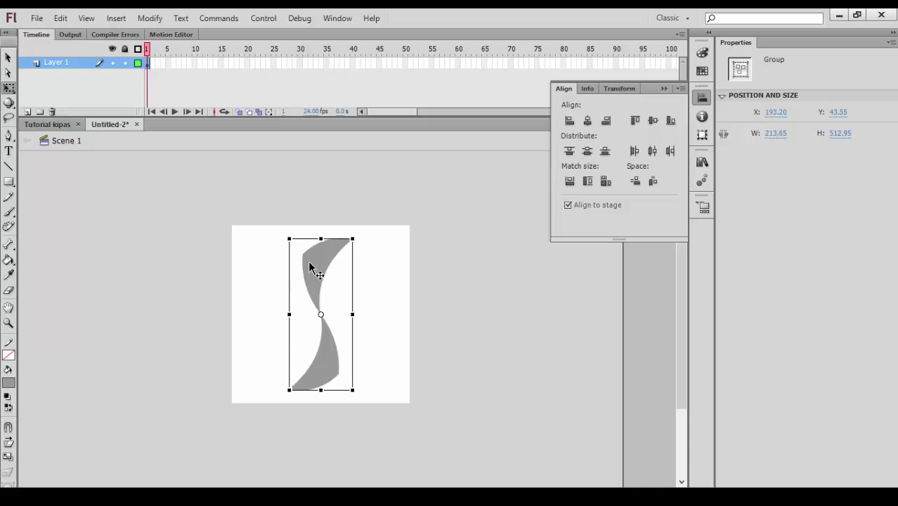
- Scale the two-blade group down proportionally to about 165 by 396 px and center it horizontally and vertically on the stage again
key("ctrl+k")
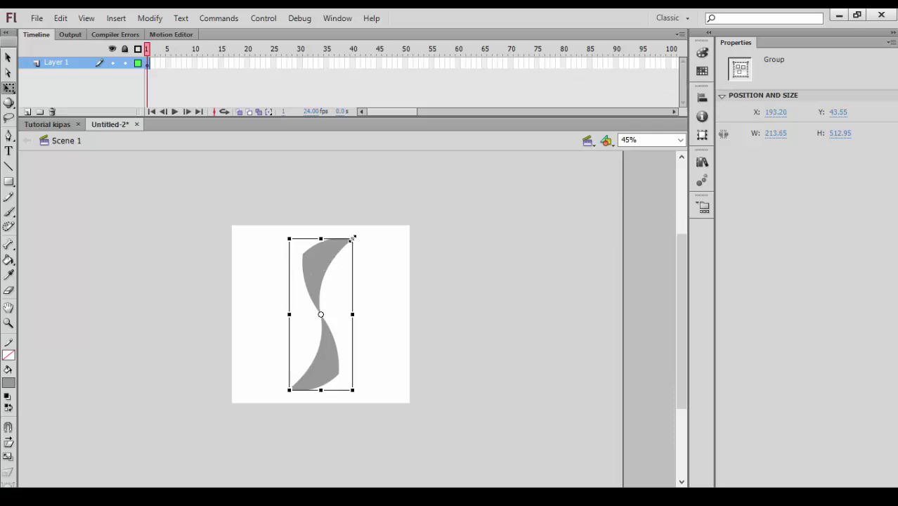
left_click_drag(353, 239, 338, 271)
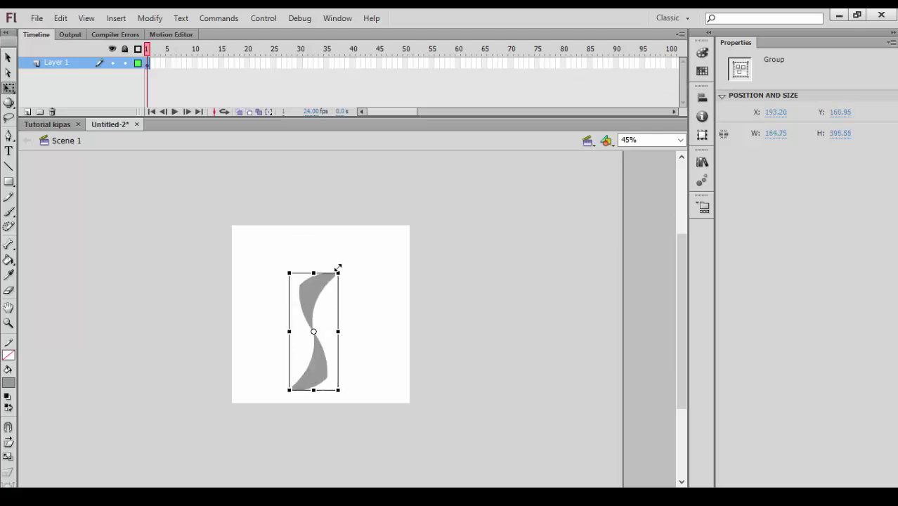
left_click(701, 99)
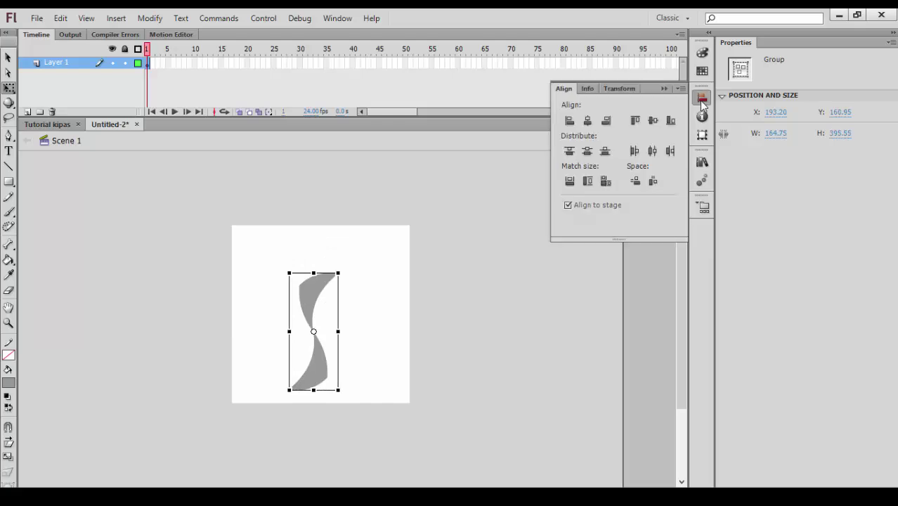
left_click(589, 121)
left_click(588, 151)
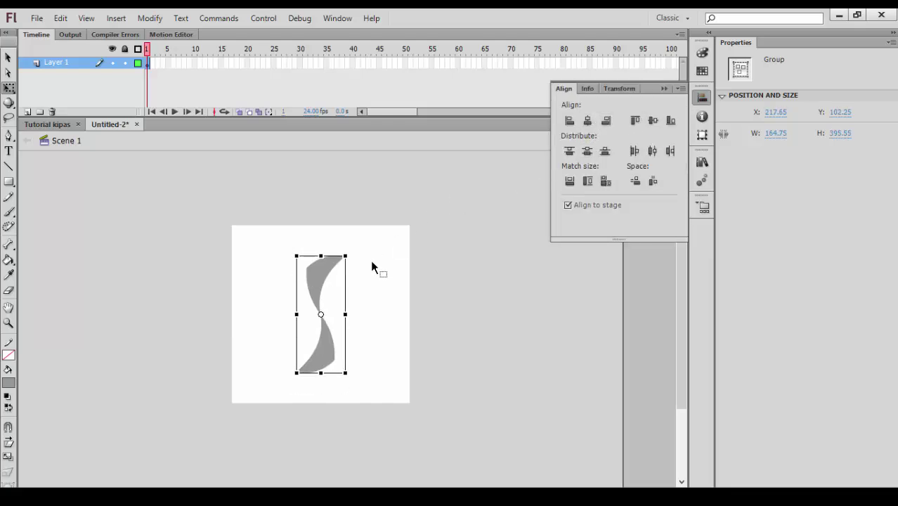
left_click(371, 268)
- Duplicate the two-blade group beyond the right edge of the stage and rotate the copy 90° clockwise
left_click(321, 288)
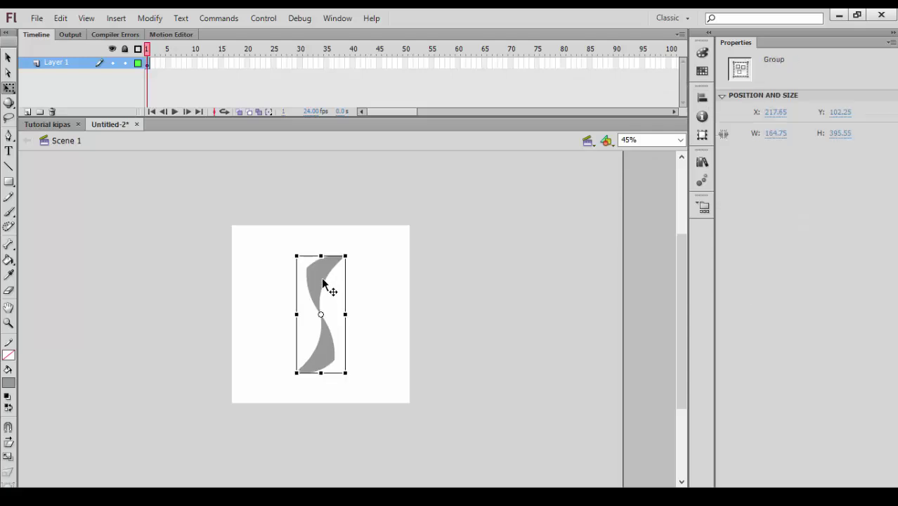
left_click_drag(317, 285, 425, 290)
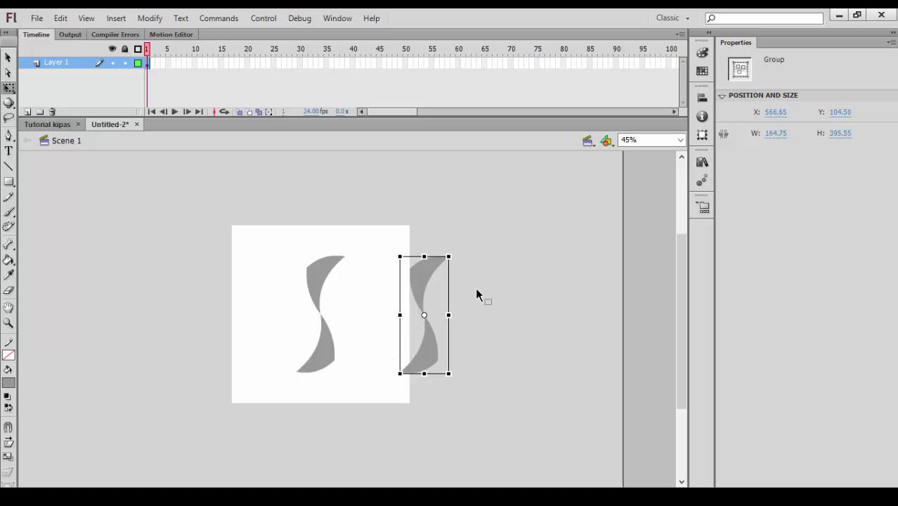
key("ctrl+shift+9")
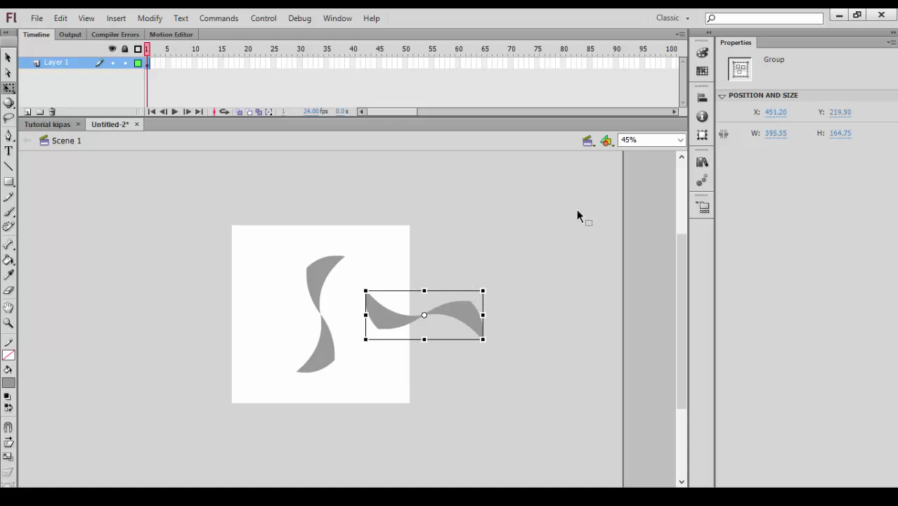
- Center the rotated blade copy horizontally and vertically on the stage so it crosses the original pair, and deselect it
left_click(704, 98)
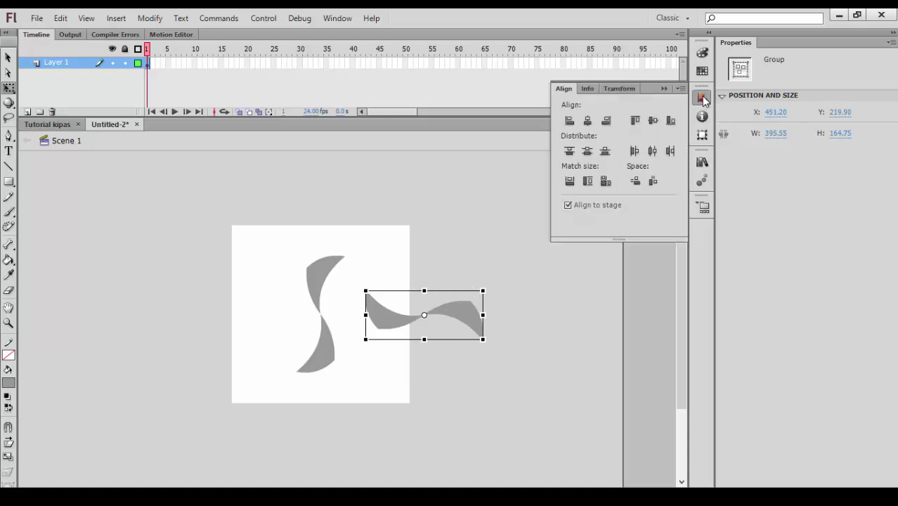
left_click(589, 120)
left_click(587, 151)
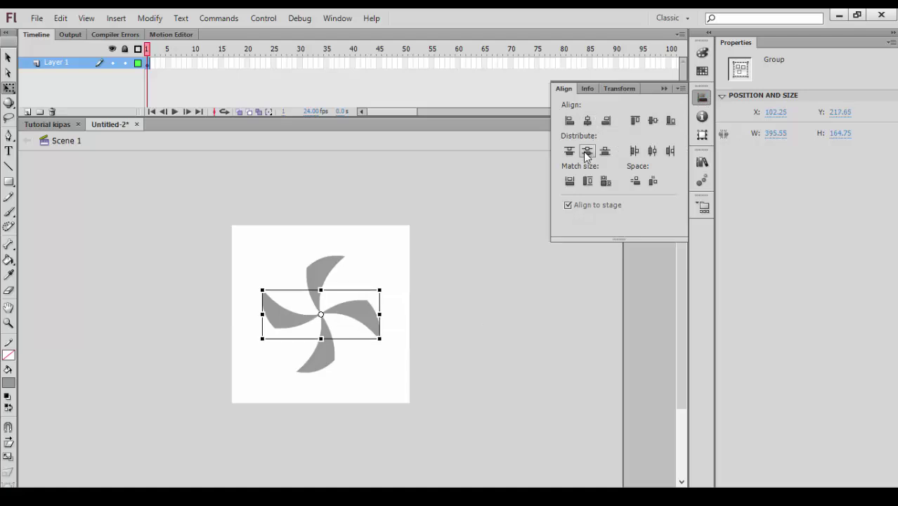
left_click(421, 272)
left_click(170, 350)
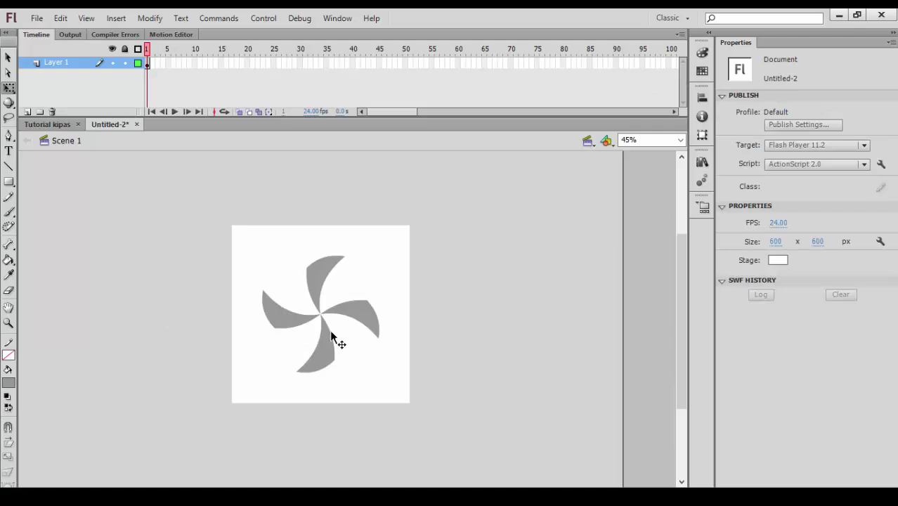
- Select both blade pairs and combine them into a single group
left_click(315, 288)
left_click(274, 307)
key("ctrl+shift+9")
left_click_drag(294, 284, 405, 395)
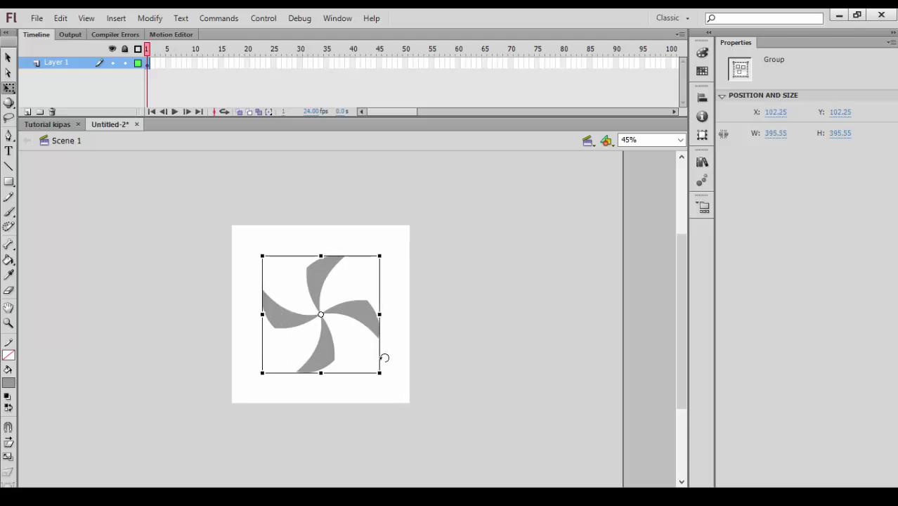
- Convert the four-blade group to a Movie Clip symbol named baling-balingkipas with center registration
right_click(353, 318)
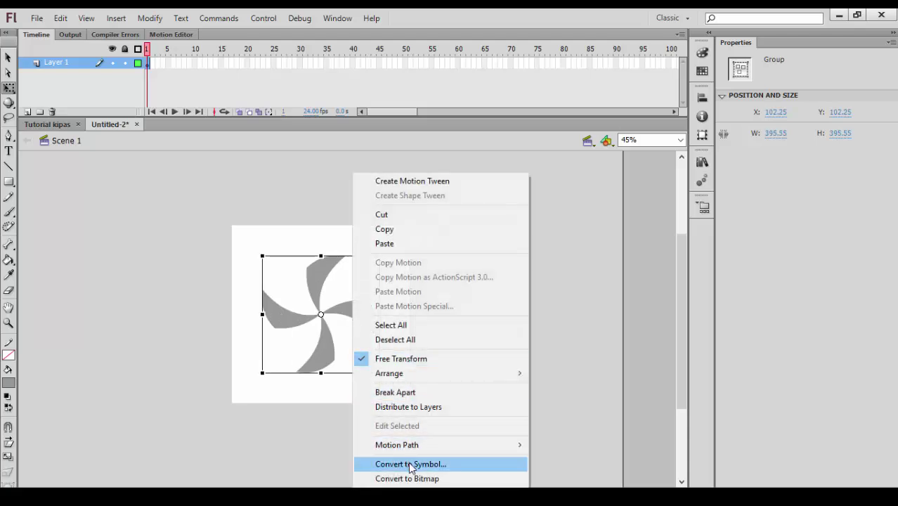
left_click(412, 465)
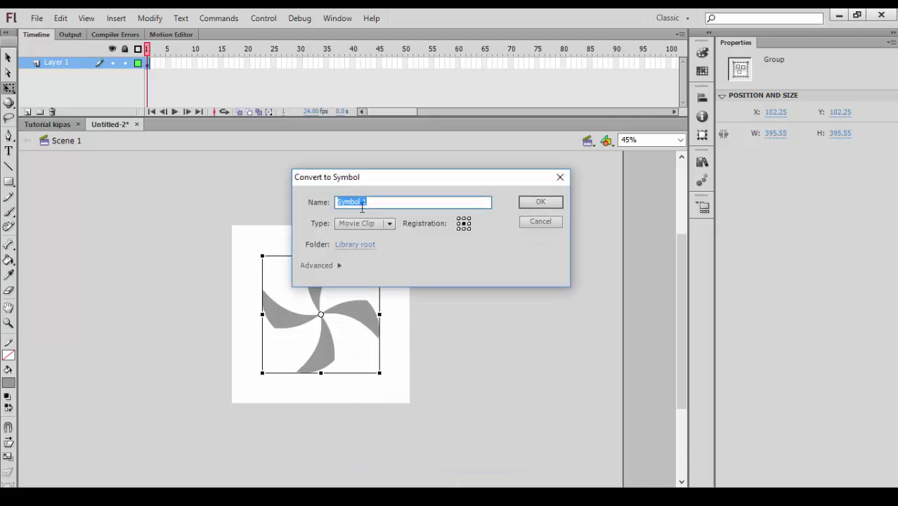
type("bal")
type("baling-balingk")
left_click(539, 202)
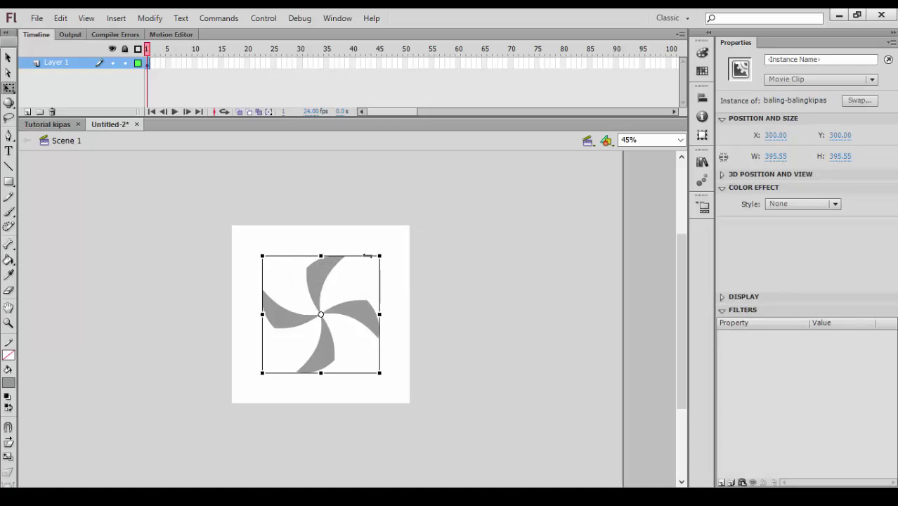
- Scale the blade symbol down proportionally around its center and deselect it
left_click_drag(380, 257, 370, 274)
left_click(336, 305)
scroll(324, 307, "up", 3)
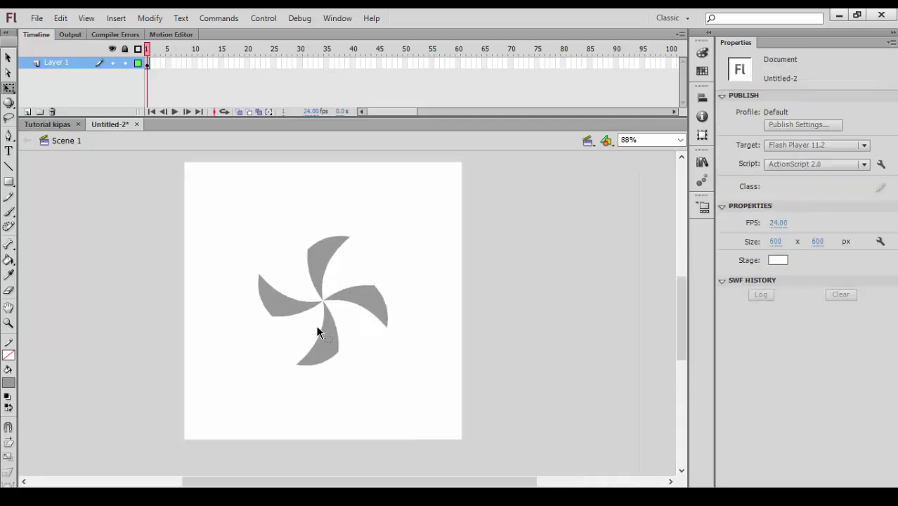
scroll(318, 303, "down", 2)
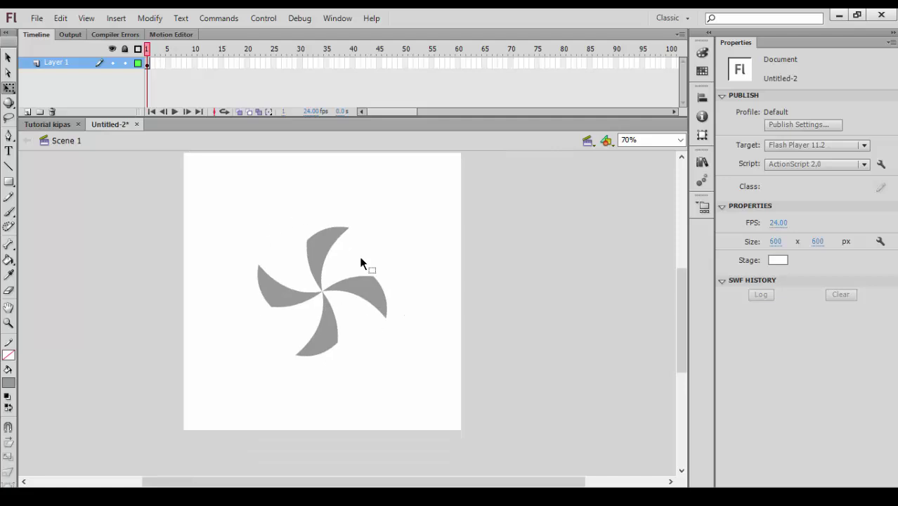
- Draw a circle about 266 px wide with a black stroke and no fill, overlapping the left edge of the stage
left_click(10, 359)
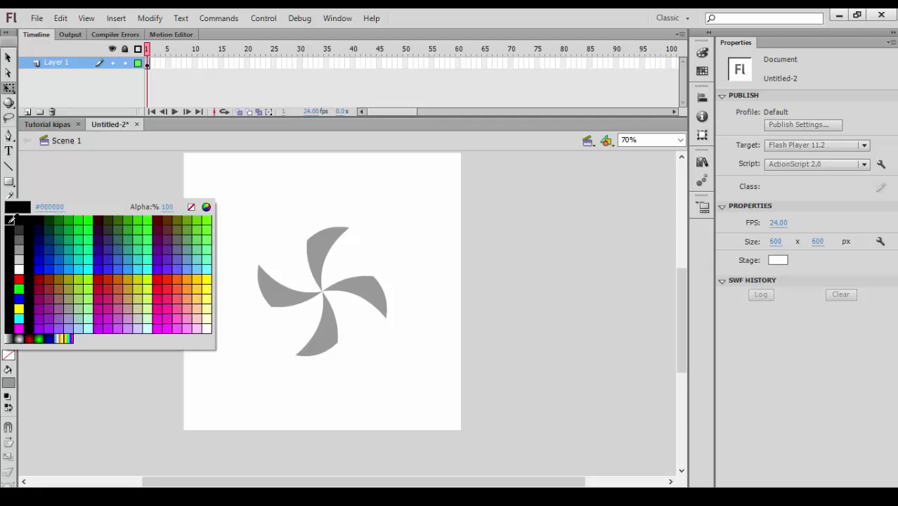
left_click(11, 219)
left_click(10, 385)
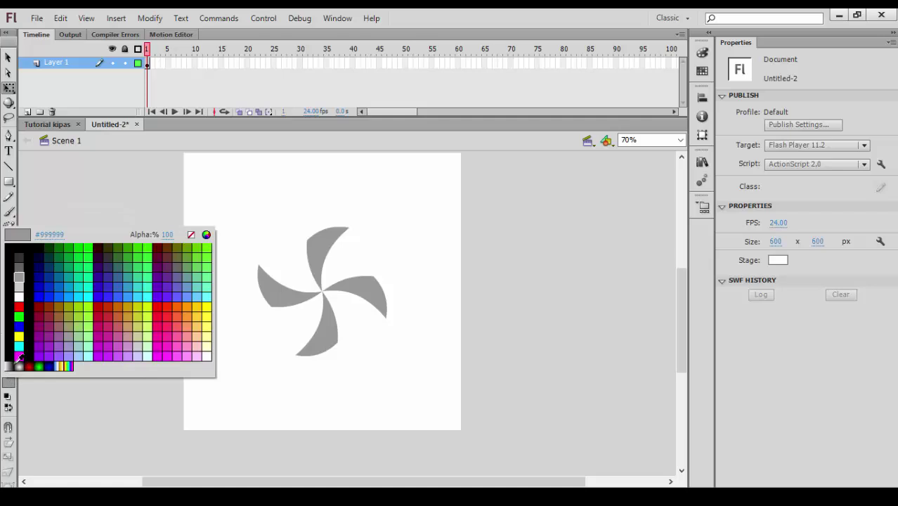
left_click(189, 236)
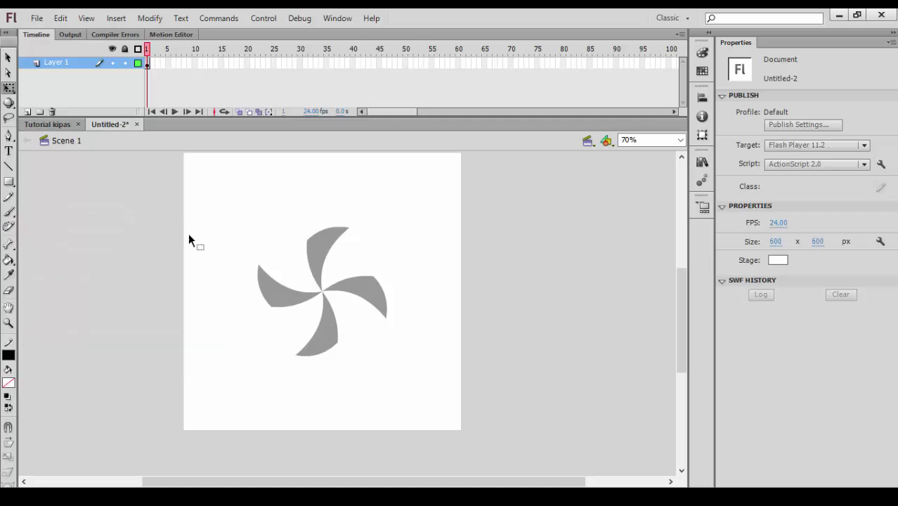
left_click(9, 182)
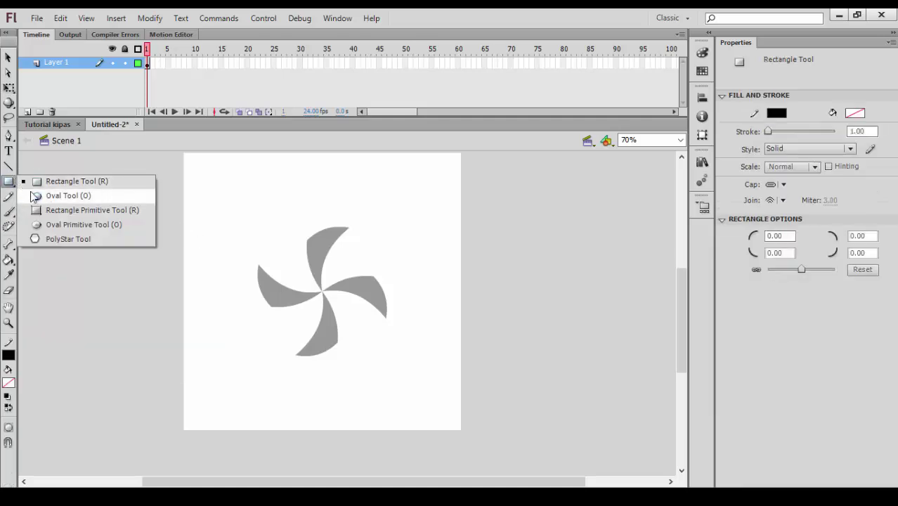
left_click(63, 196)
left_click_drag(117, 223, 191, 345)
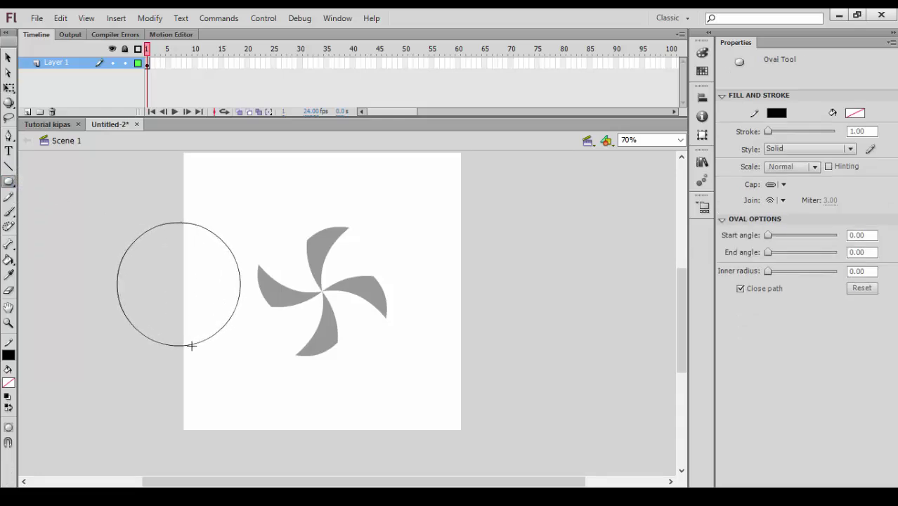
- Set the circle's stroke thickness to 3 and deselect it
left_click(8, 61)
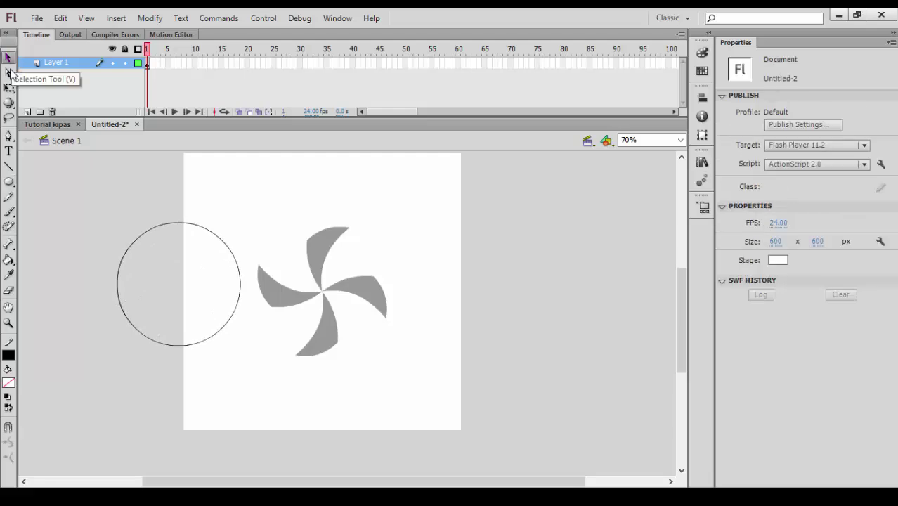
left_click(142, 237)
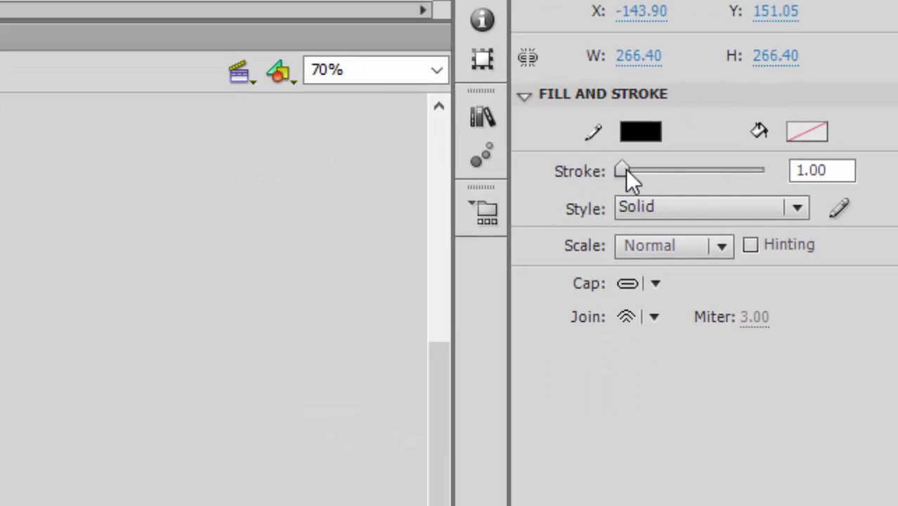
double_click(810, 170)
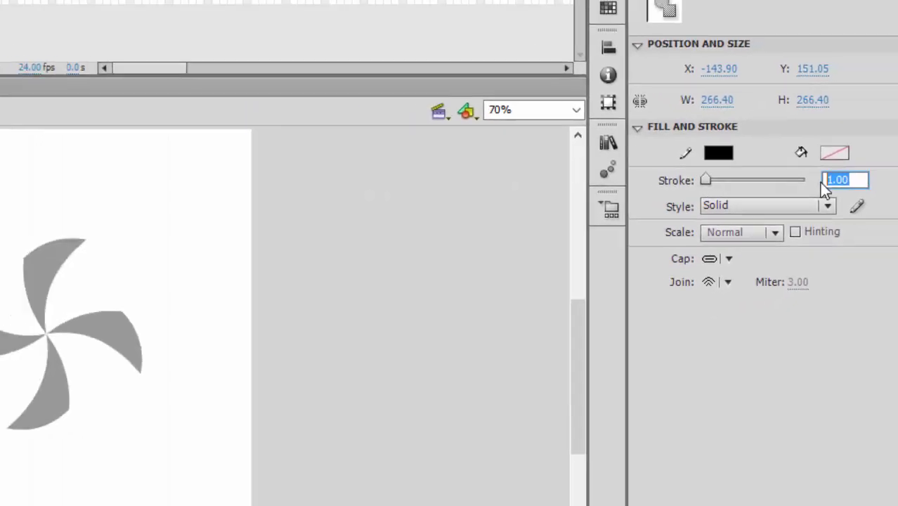
type("3")
key("Return")
left_click(296, 217)
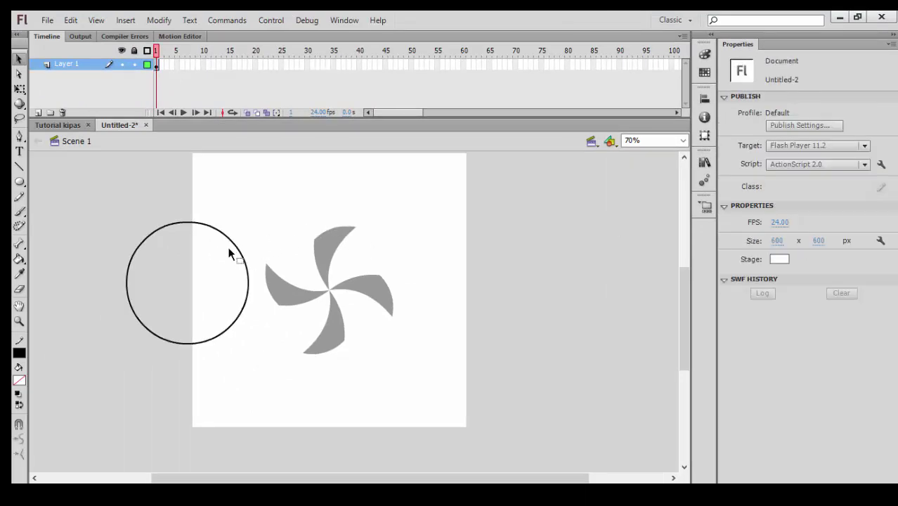
- Thicken the circle's stroke to about 10.80 and turn the circle into a group
left_click(239, 254)
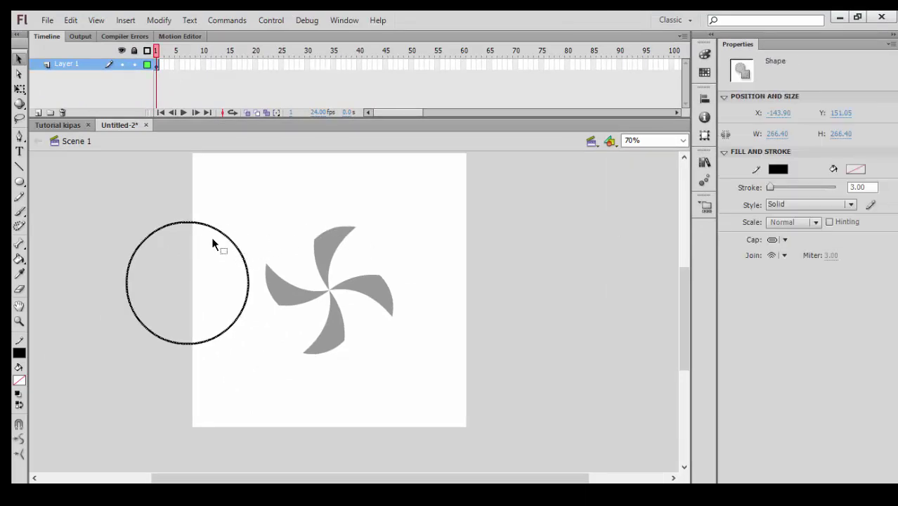
left_click_drag(773, 193, 772, 189)
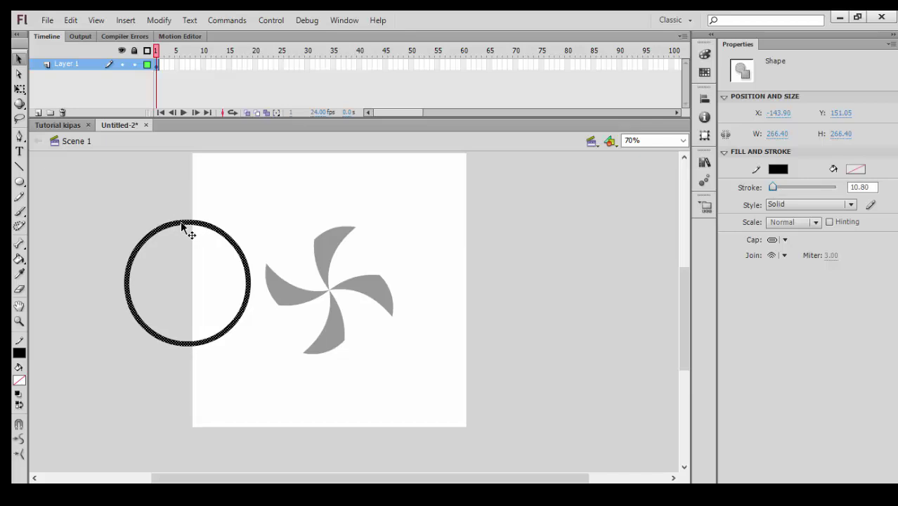
key("ctrl+g")
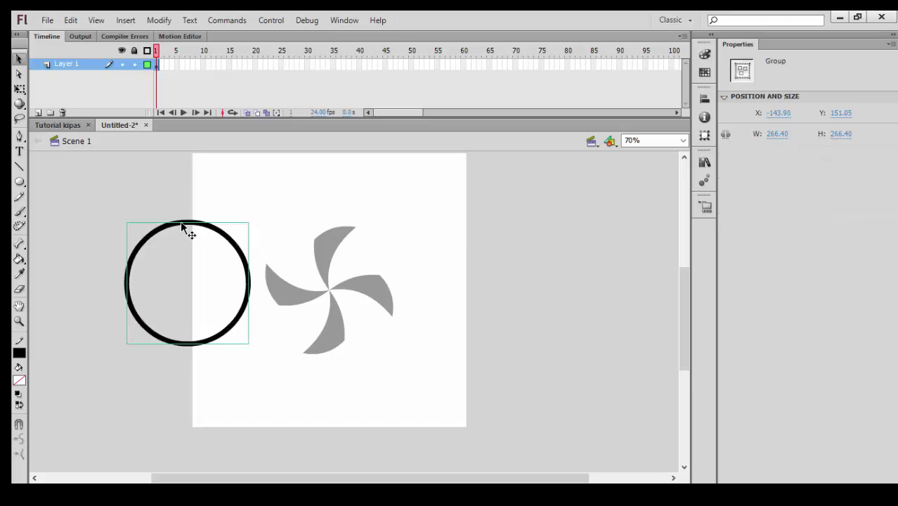
- Center the circle group horizontally and vertically on the stage, around the fan blades
left_click(703, 100)
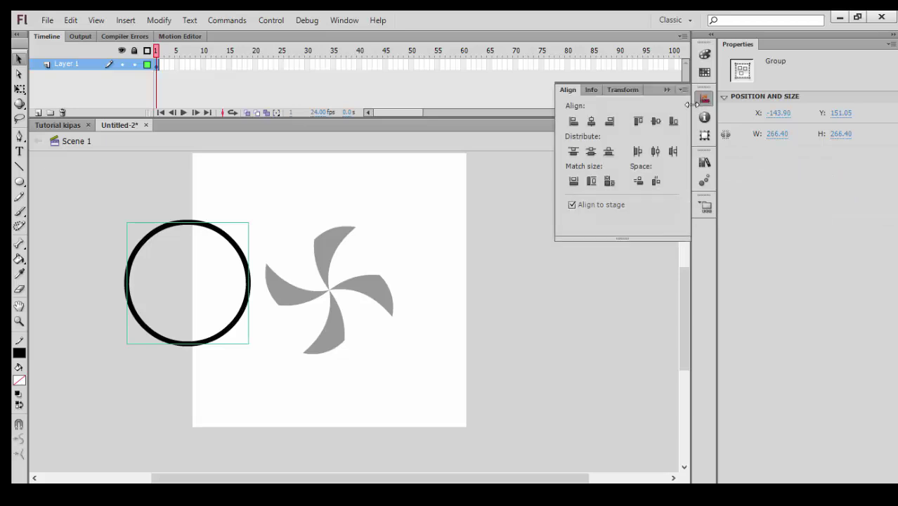
left_click(591, 122)
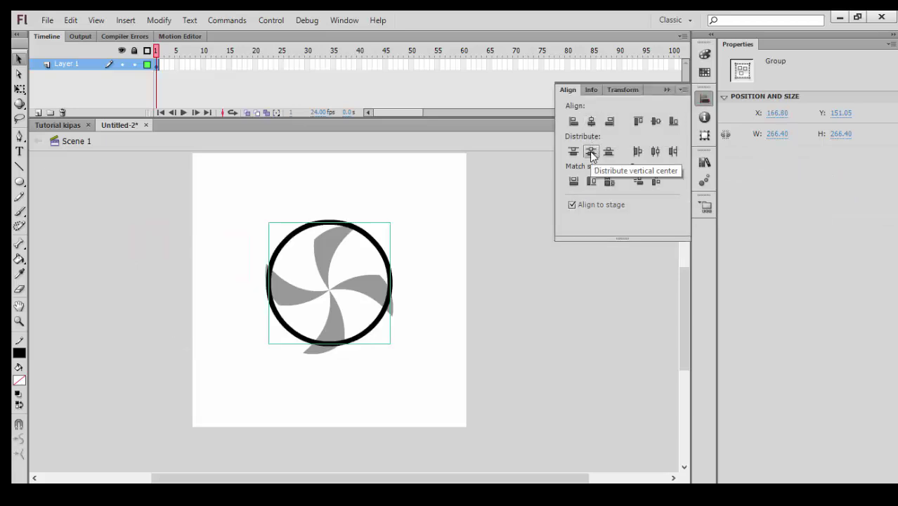
left_click(589, 151)
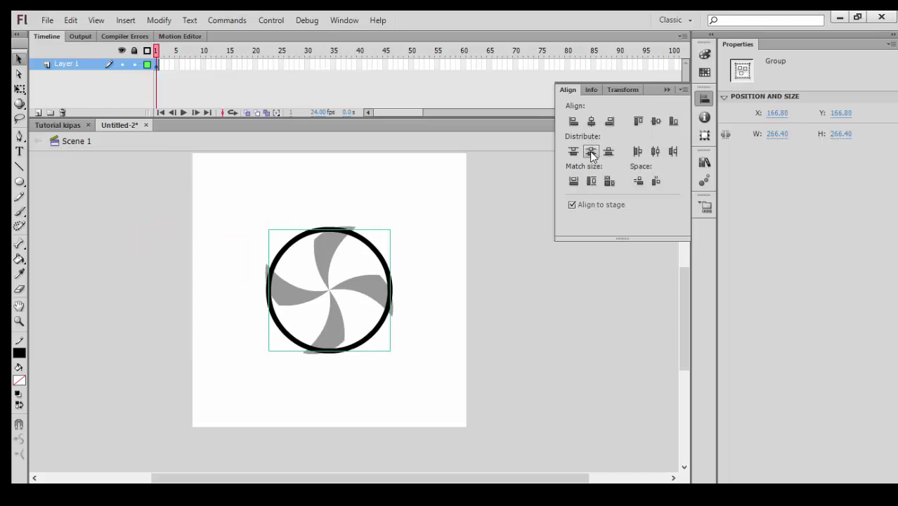
left_click(381, 260)
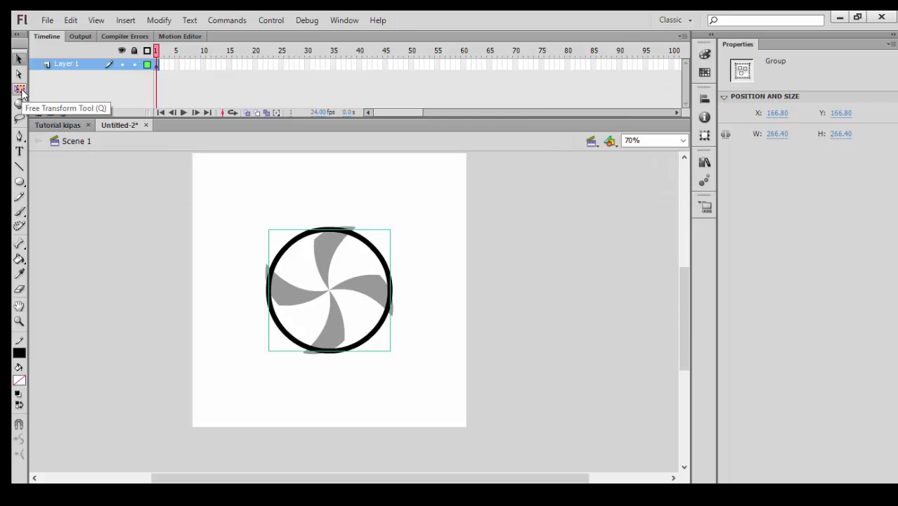
- Enlarge the circle proportionally around its center to about 310 px so it encloses the blades, and deselect it
left_click(20, 89)
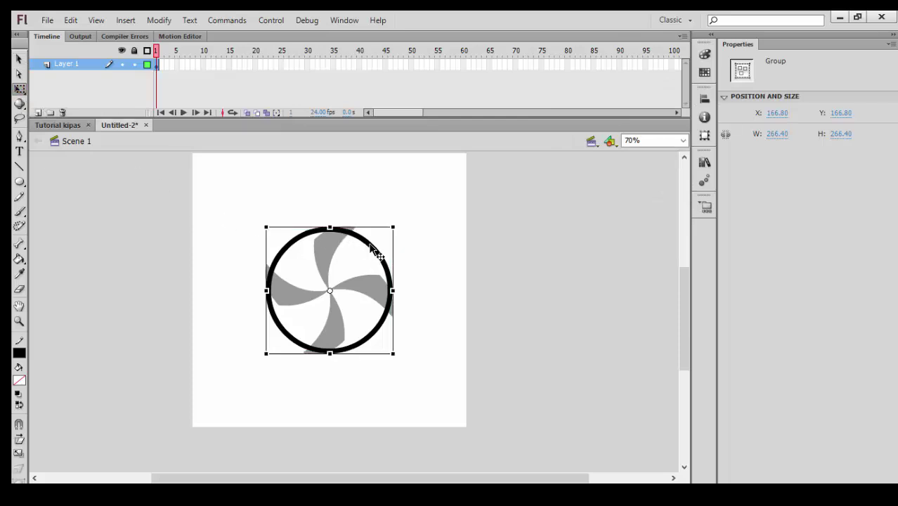
left_click_drag(393, 227, 409, 215)
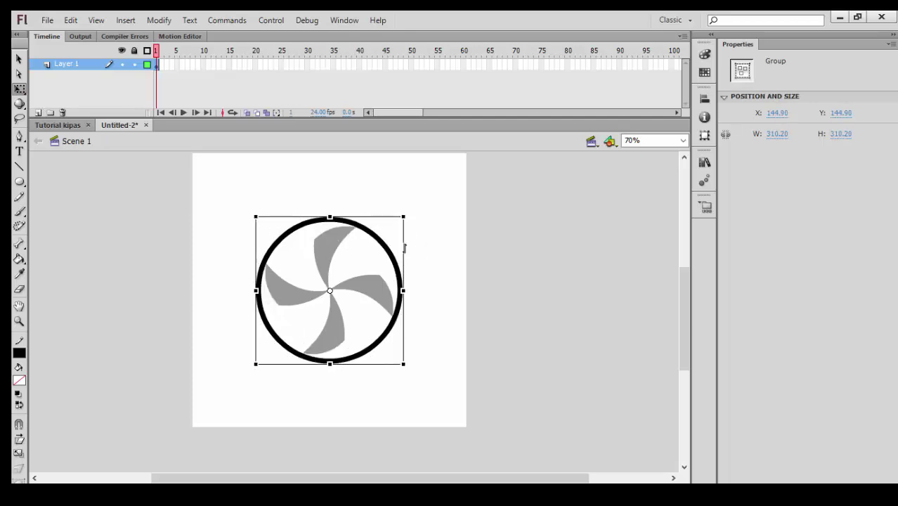
left_click(429, 229)
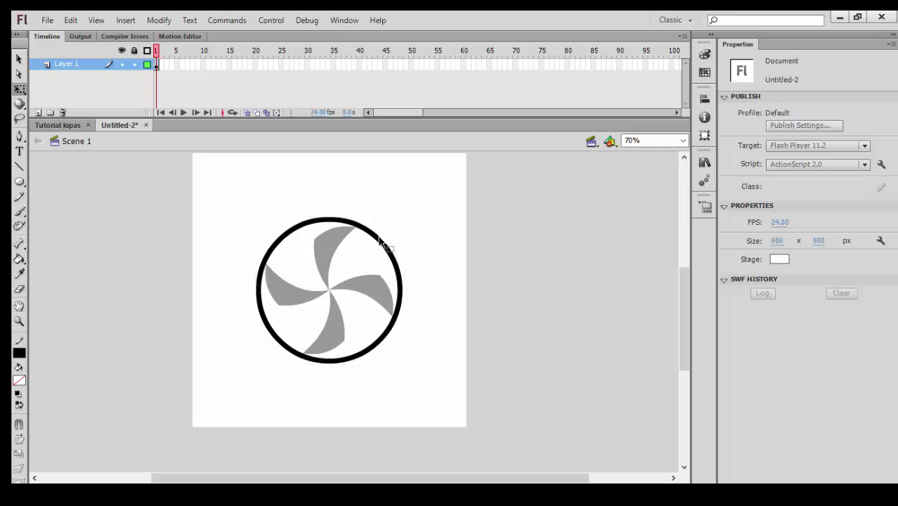
- Select the fan blades together with the circle and convert them to a movie clip symbol named Kipas
left_click(326, 245)
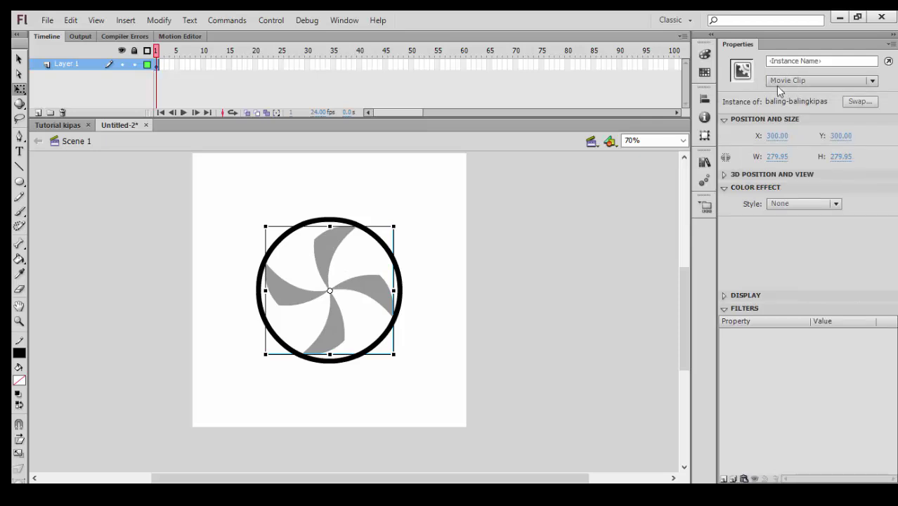
left_click(430, 243)
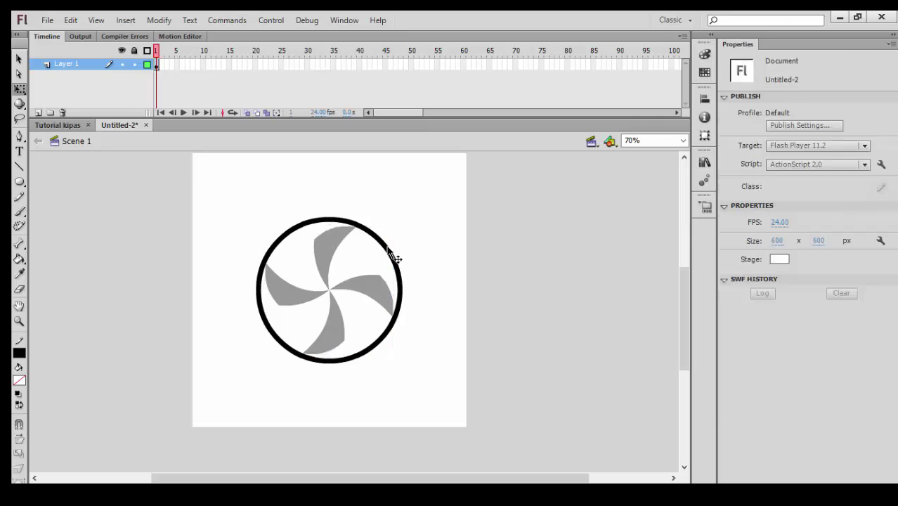
left_click(390, 253)
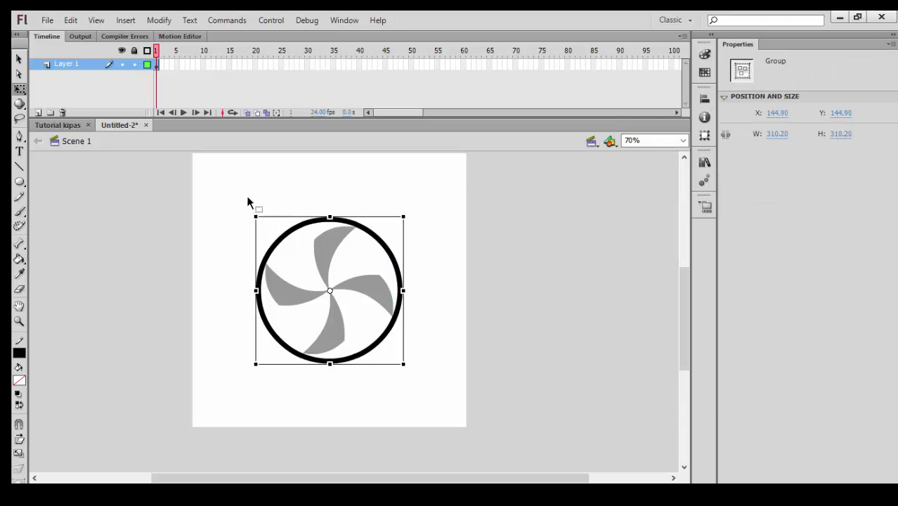
left_click_drag(222, 181, 441, 402)
right_click(360, 296)
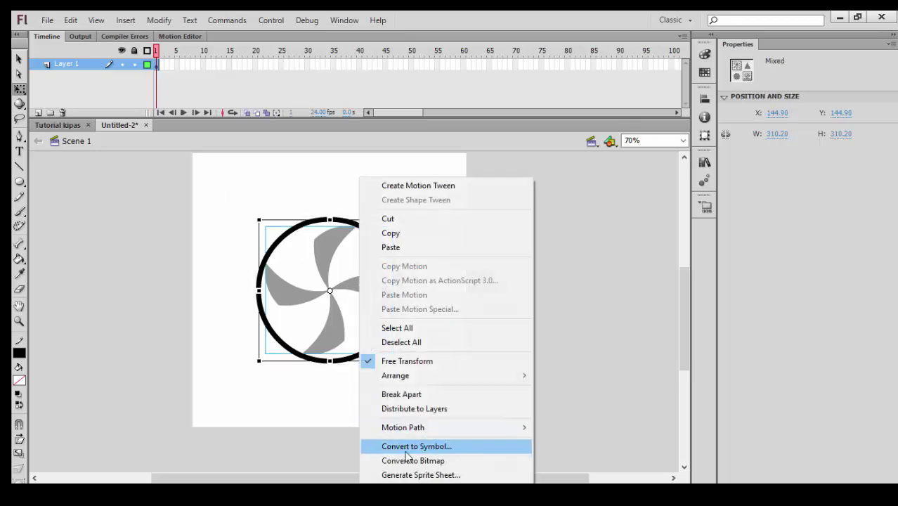
left_click(430, 448)
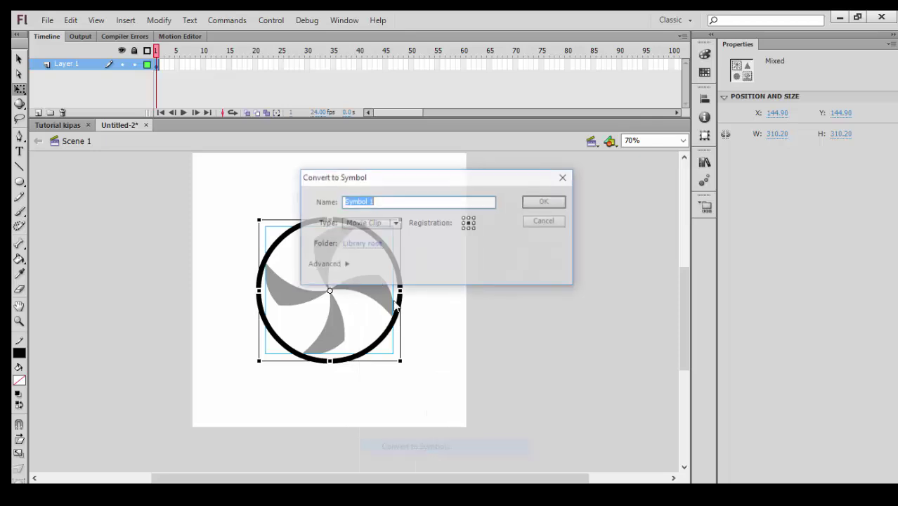
type("Kipas")
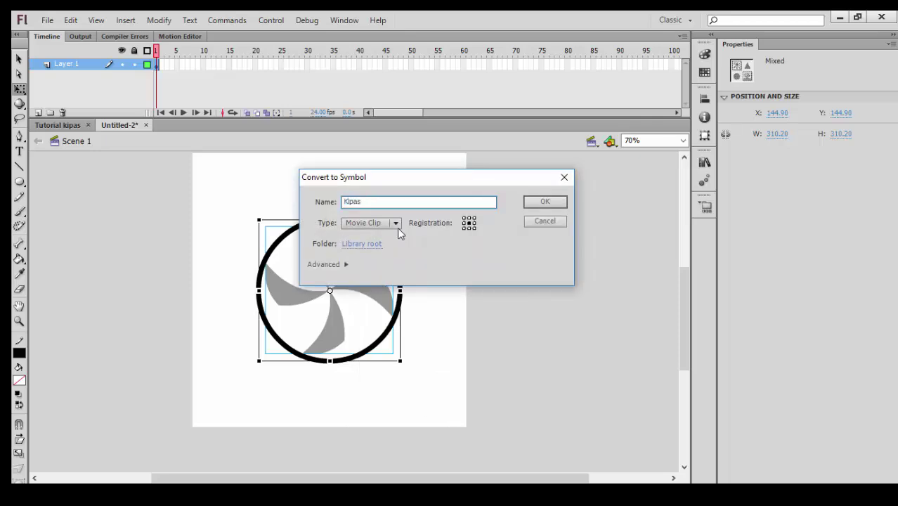
key("Return")
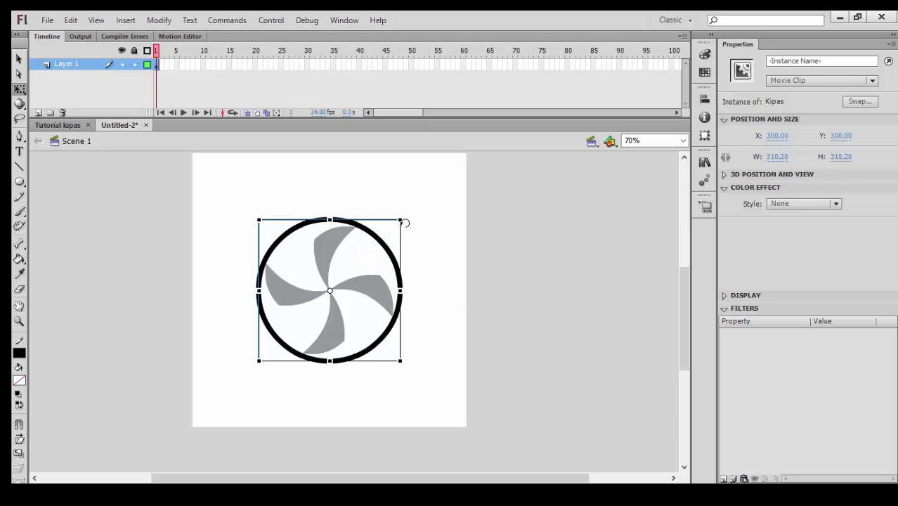
- Shrink the fan proportionally to about 253 px and move it to the upper part of the stage, around X 301, Y 186
left_click_drag(401, 220, 391, 233)
left_click_drag(340, 258, 345, 202)
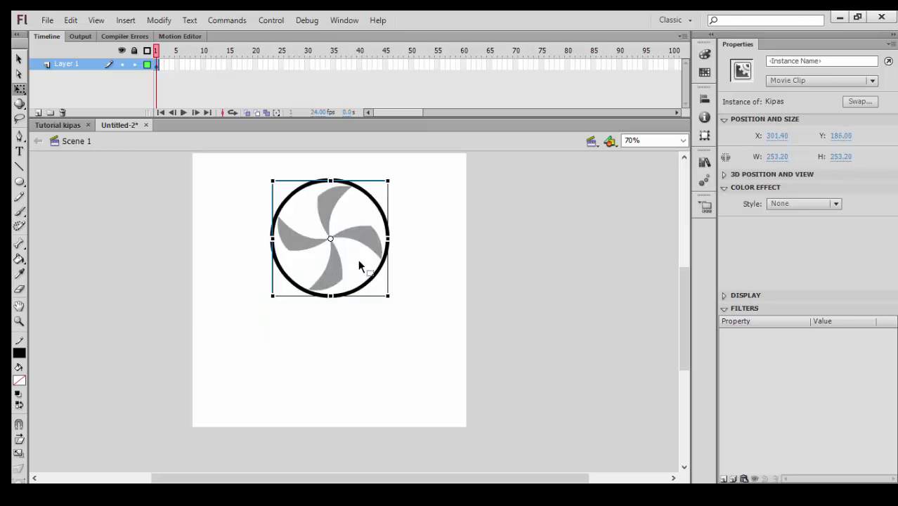
scroll(359, 260, "up", 2)
scroll(358, 259, "down", 2)
- Enter the Kipas symbol for editing and distribute its blades and circle to separate layers
double_click(329, 203)
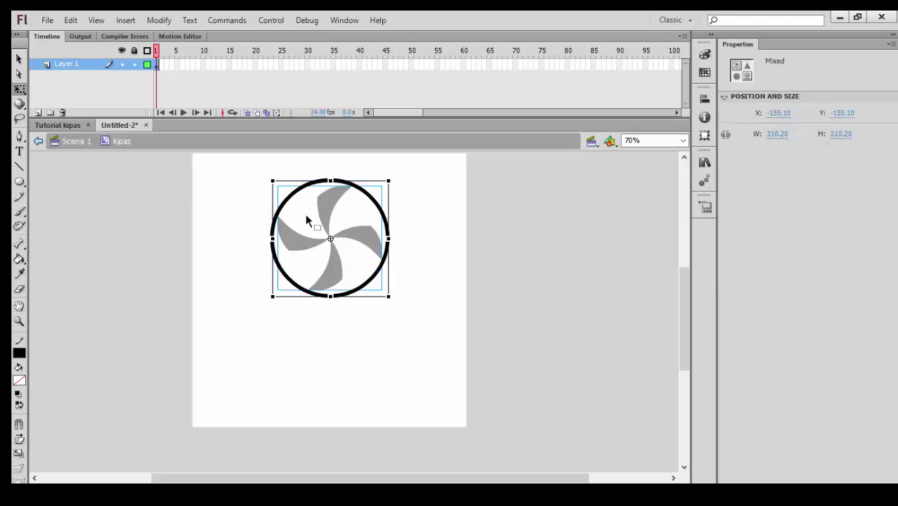
right_click(327, 217)
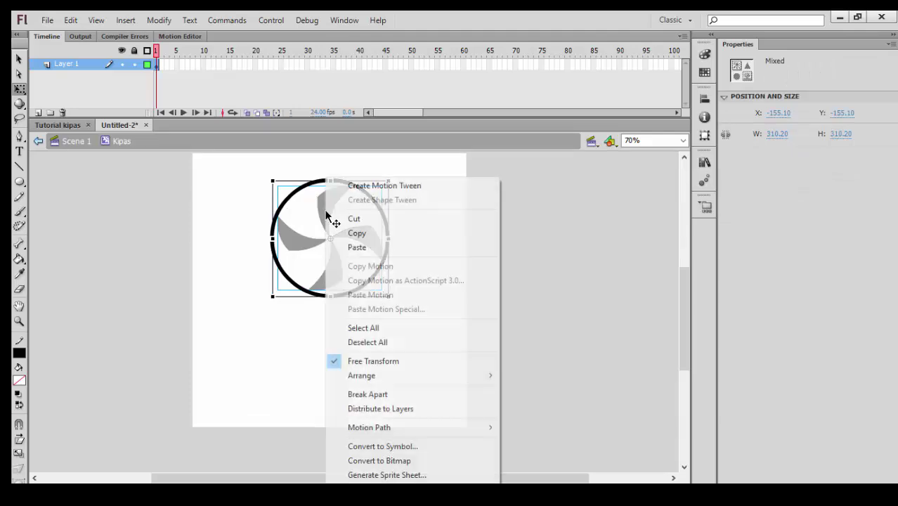
left_click(356, 412)
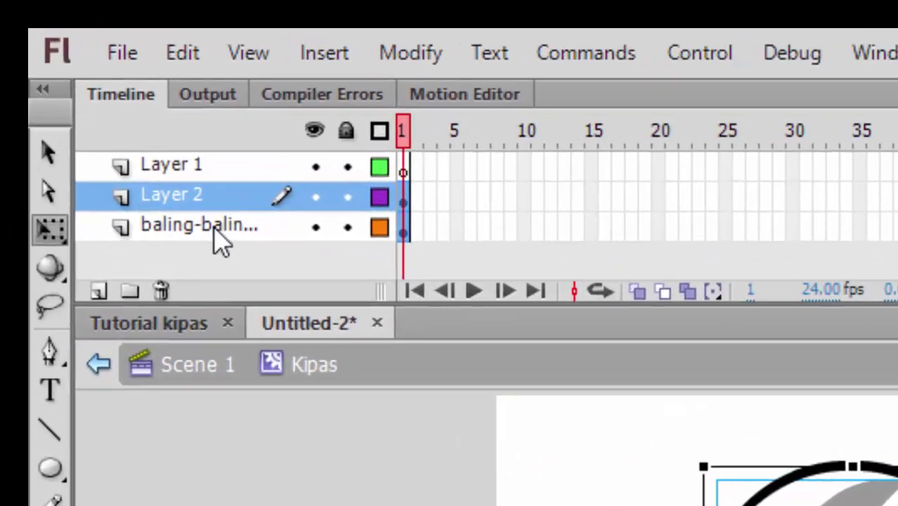
- Delete the empty Layer 1 inside the Kipas symbol
left_click(215, 230)
left_click(208, 200)
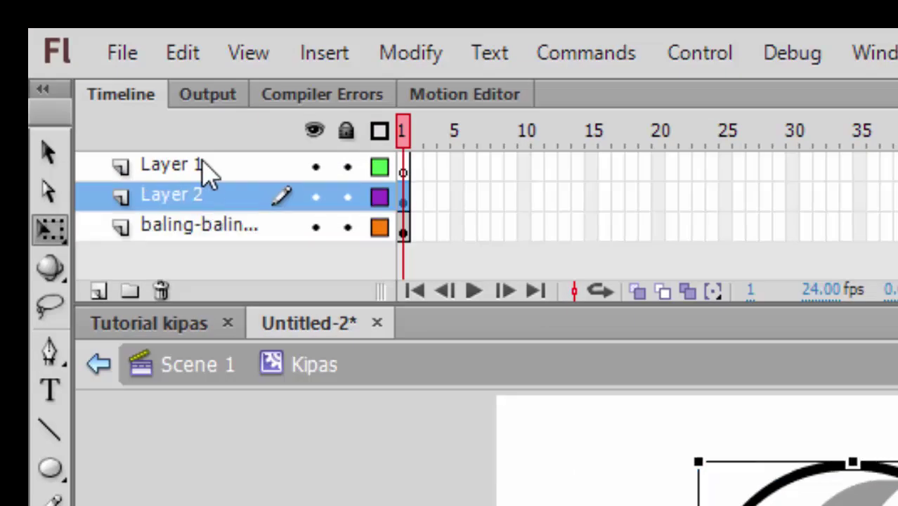
right_click(210, 170)
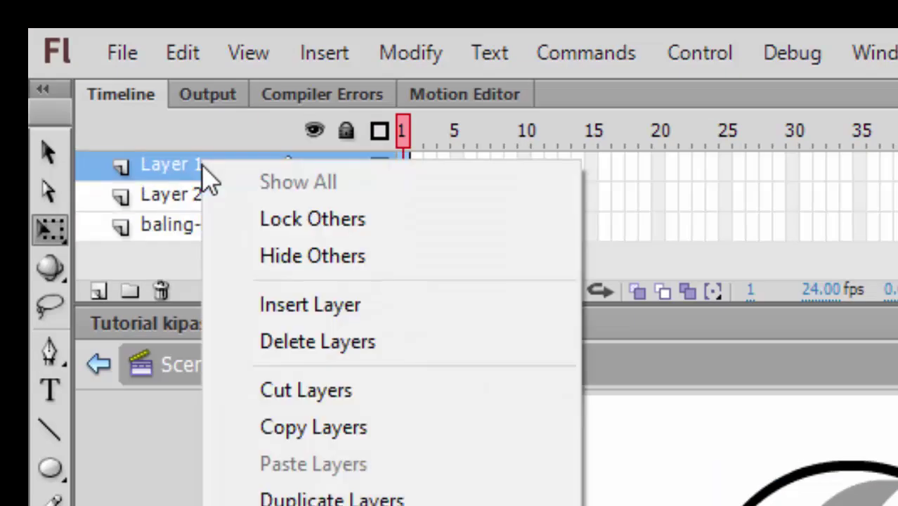
left_click(281, 360)
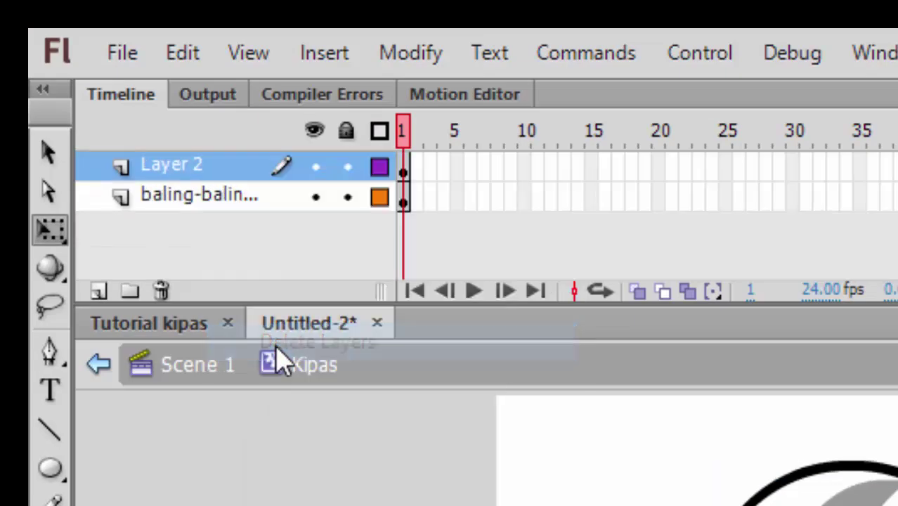
- Rename the circle's layer, Layer 2, as pinggirankipas
left_click(199, 165)
double_click(203, 166)
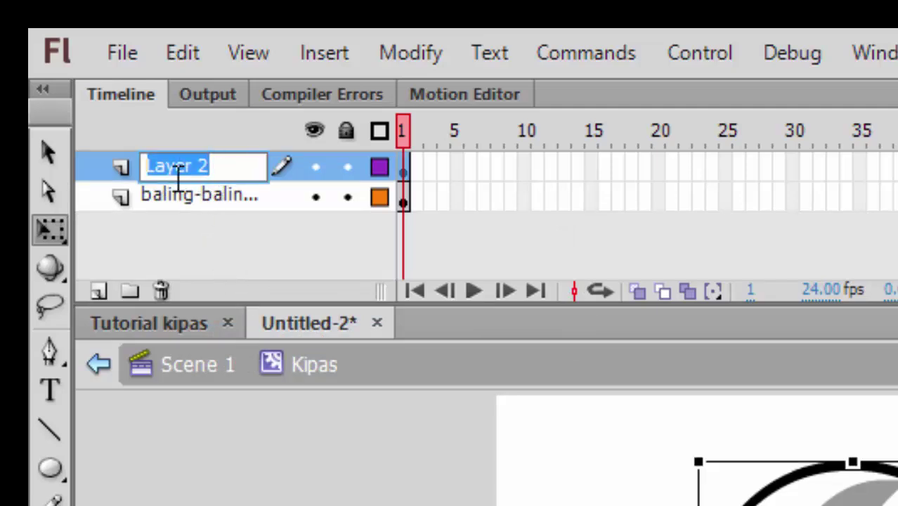
type("pinggirankipas")
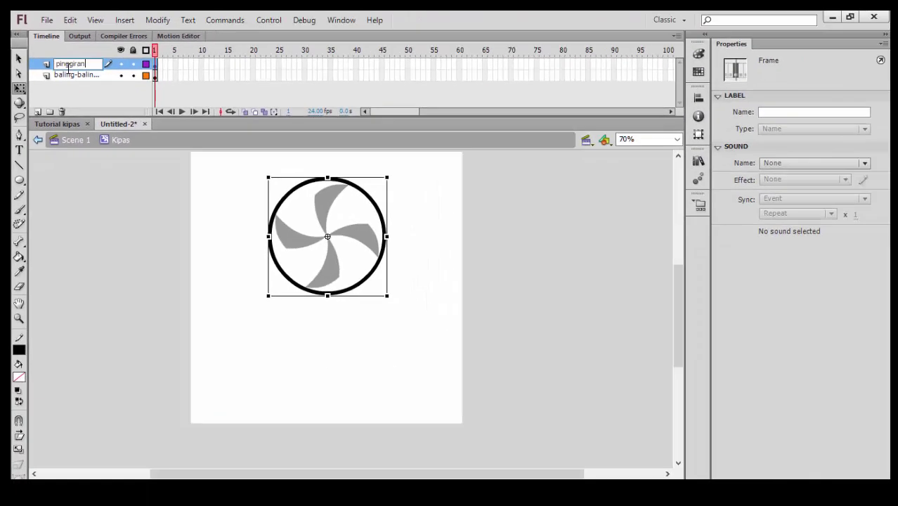
key("Return")
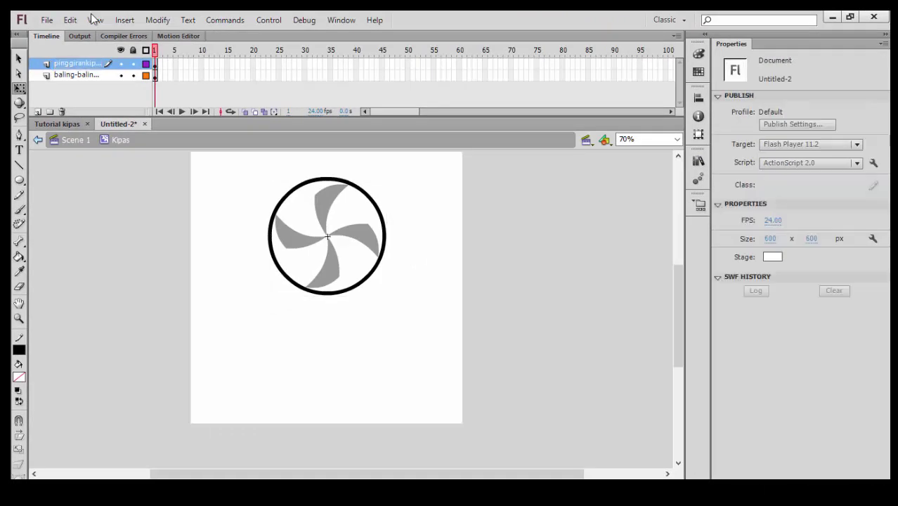
- Insert a keyframe at frame 10 of the blades layer and extend the pinggirankipas layer to frame 10
left_click(328, 209)
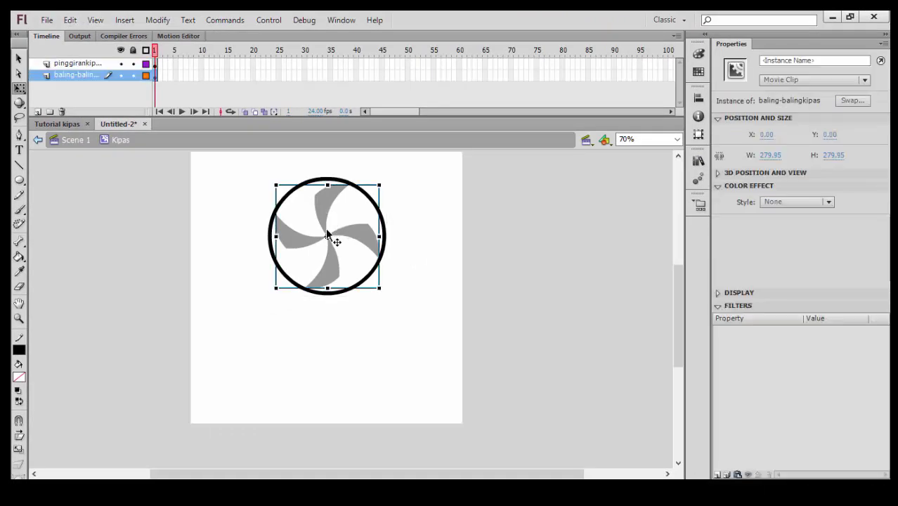
scroll(326, 228, "up", 2)
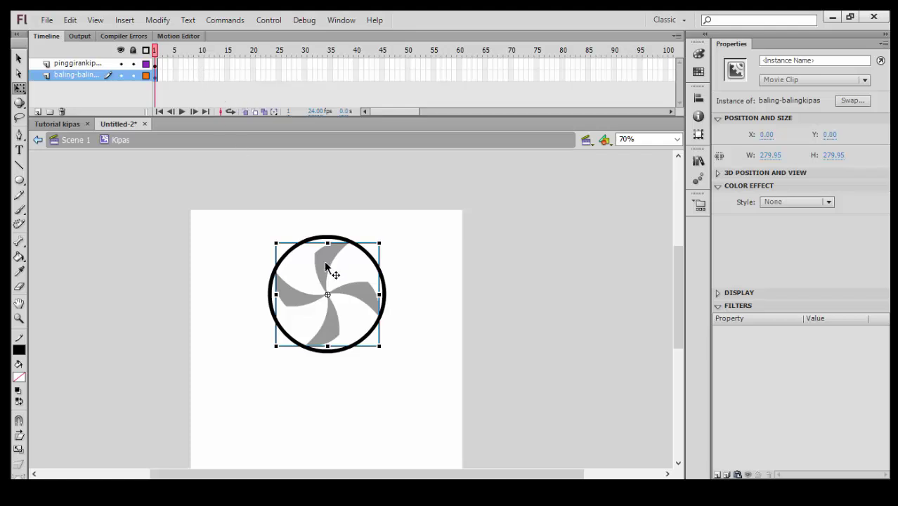
right_click(203, 76)
left_click(235, 167)
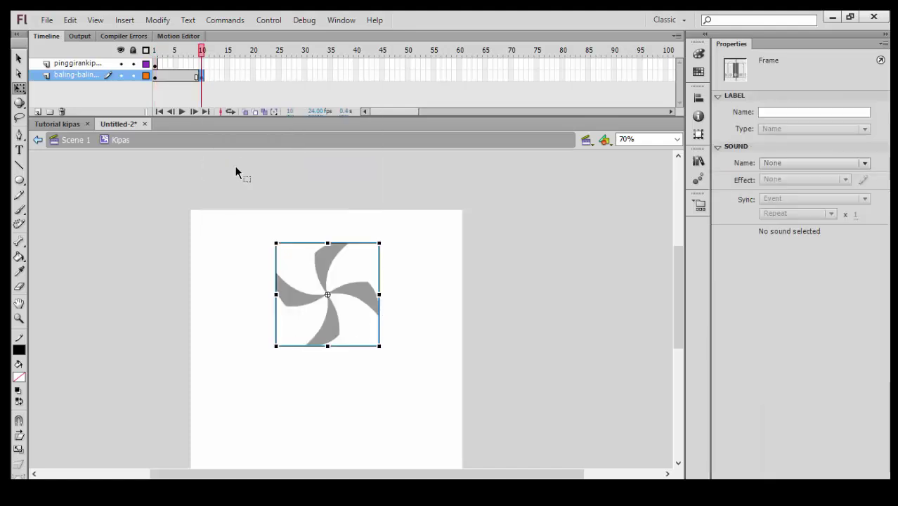
left_click(202, 64)
right_click(202, 63)
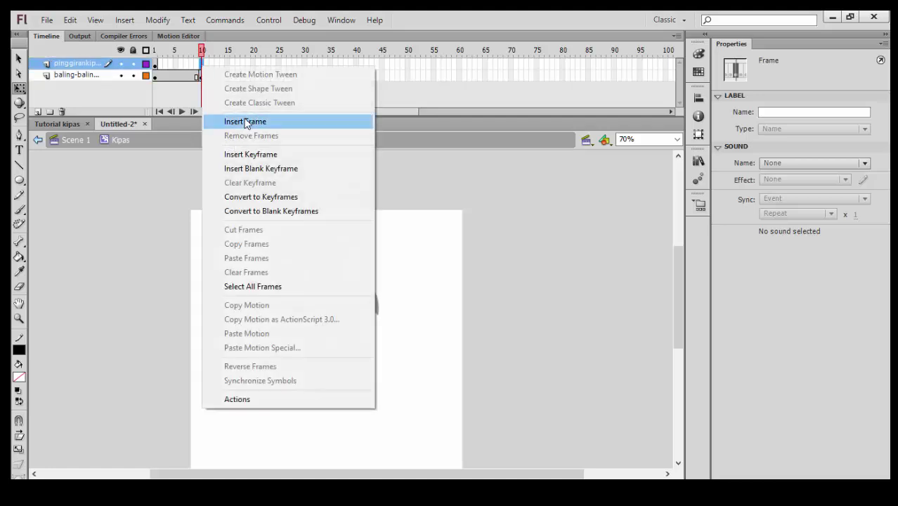
left_click(246, 121)
- Rotate the fan blades clockwise around their center at frame 10
left_click(318, 271)
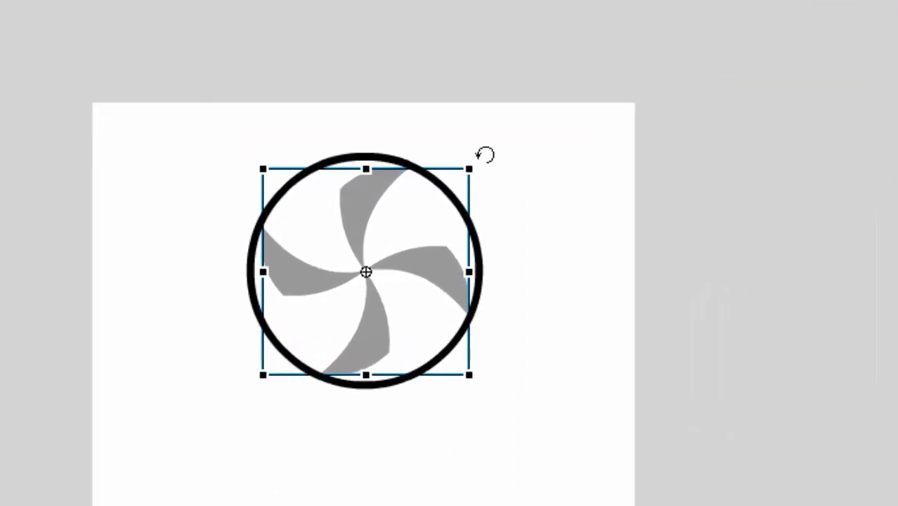
left_click_drag(485, 155, 502, 190)
left_click_drag(478, 342, 285, 184)
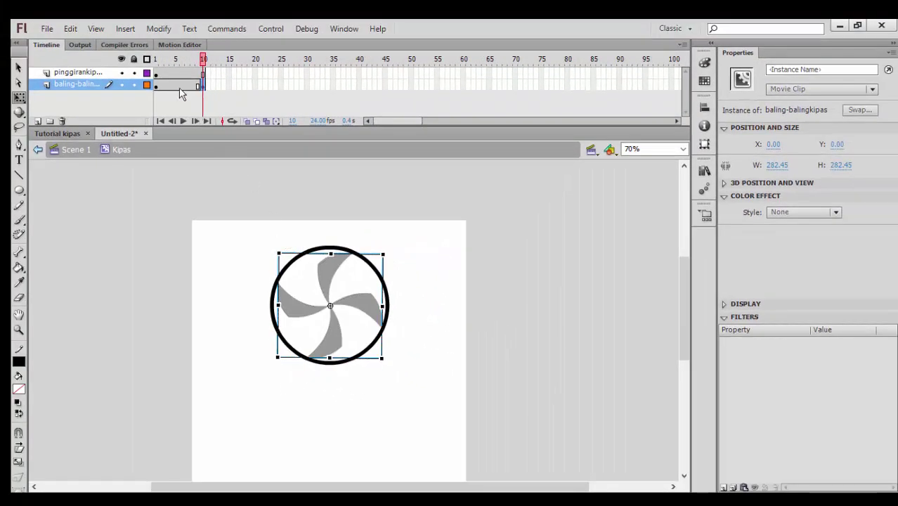
- Create a classic tween between frames 1 and 10 of the blades layer and test the movie
right_click(178, 85)
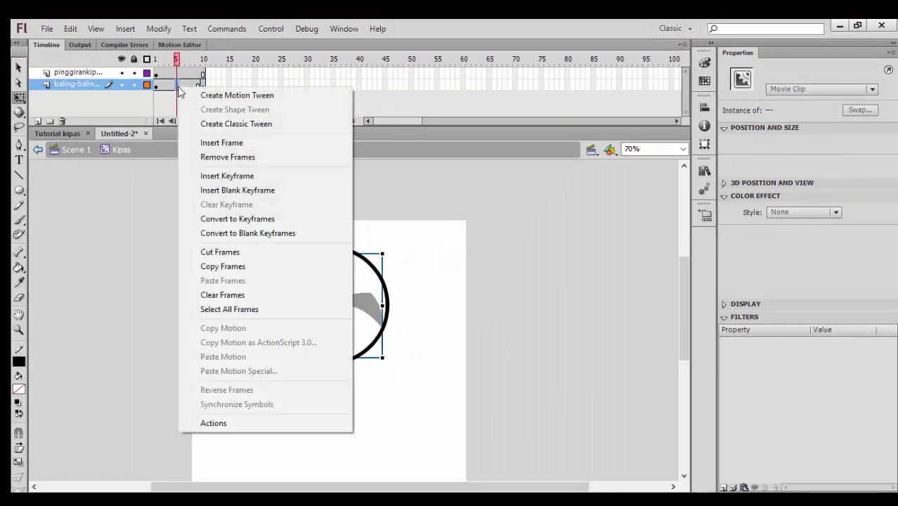
left_click(197, 125)
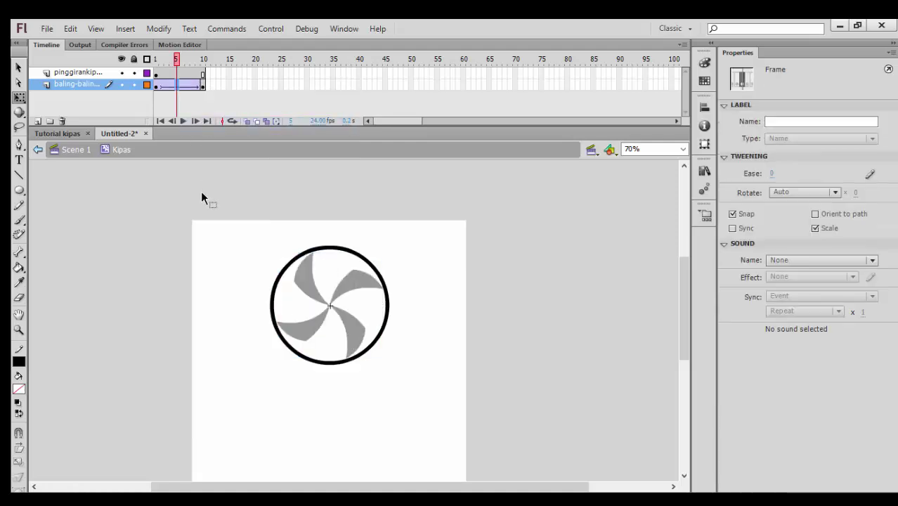
key("ctrl+Return")
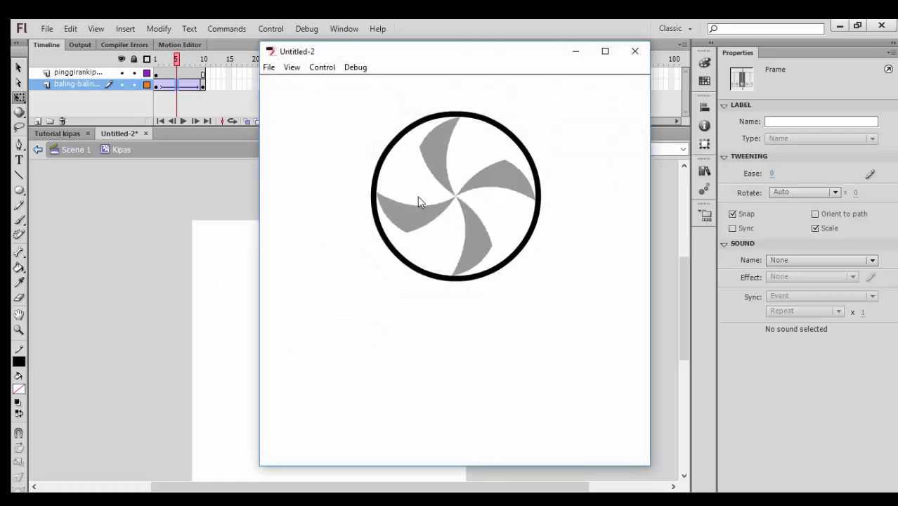
left_click(633, 54)
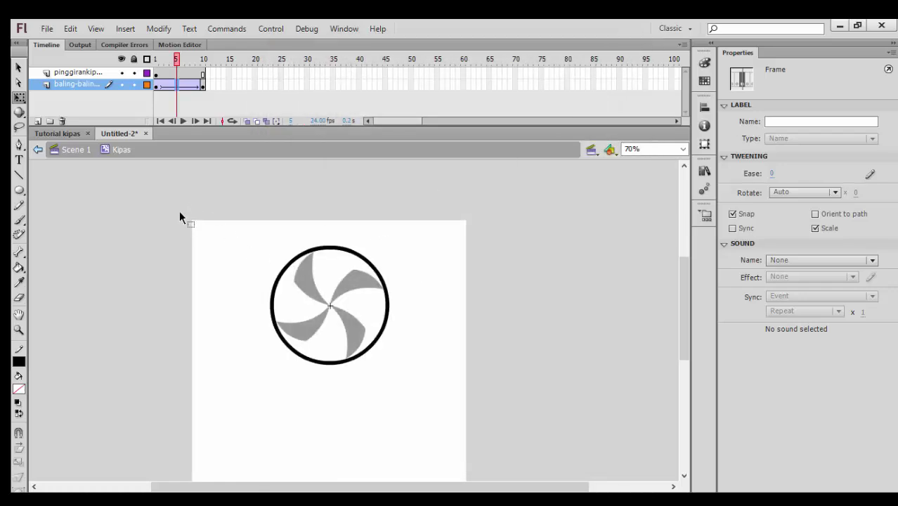
- Add a layer named Gagangkipas and place it beneath the blades layer
left_click(37, 121)
left_click_drag(75, 85, 73, 103)
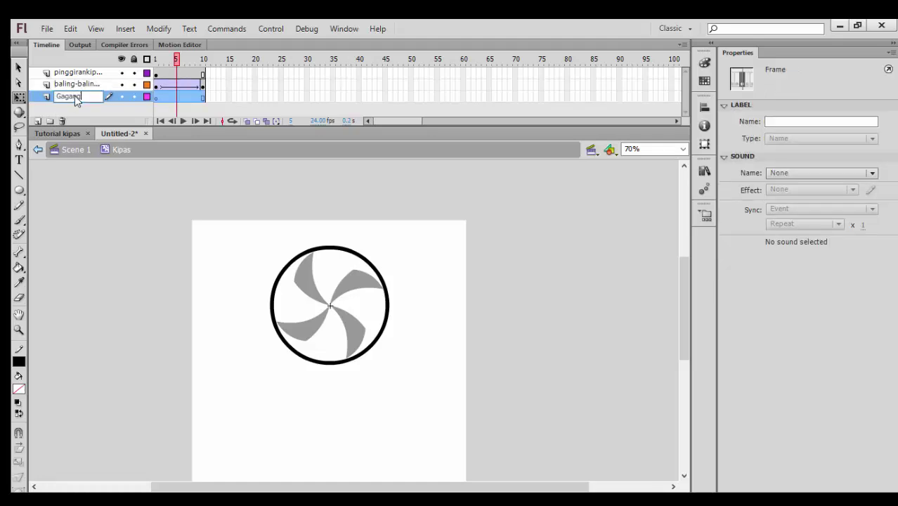
key("Return")
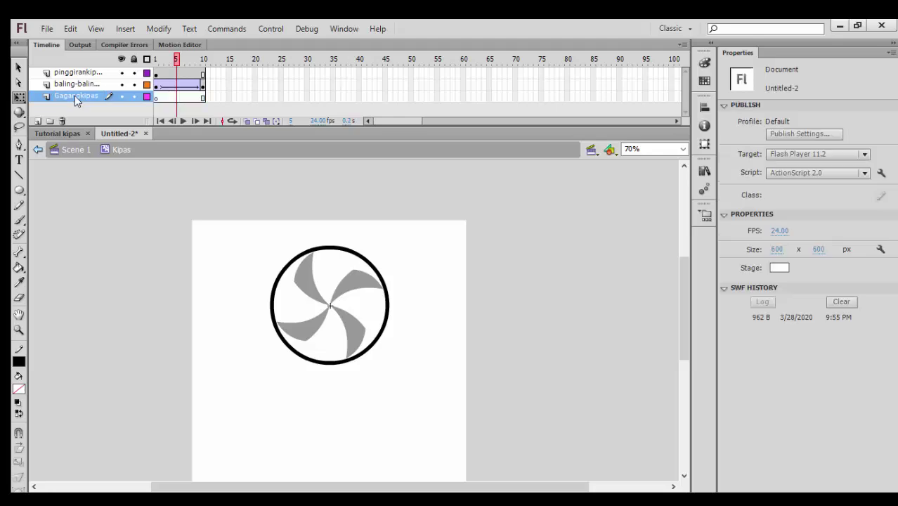
- Hide the blades and pinggirankipas layers
scroll(280, 348, "down", 4, "ctrl")
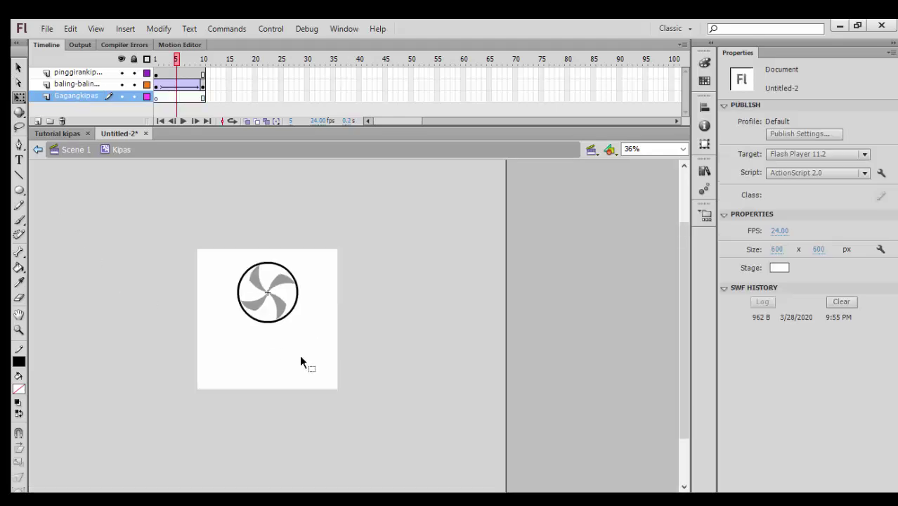
scroll(264, 331, "up", 2, "ctrl")
scroll(323, 295, "up", 1, "ctrl")
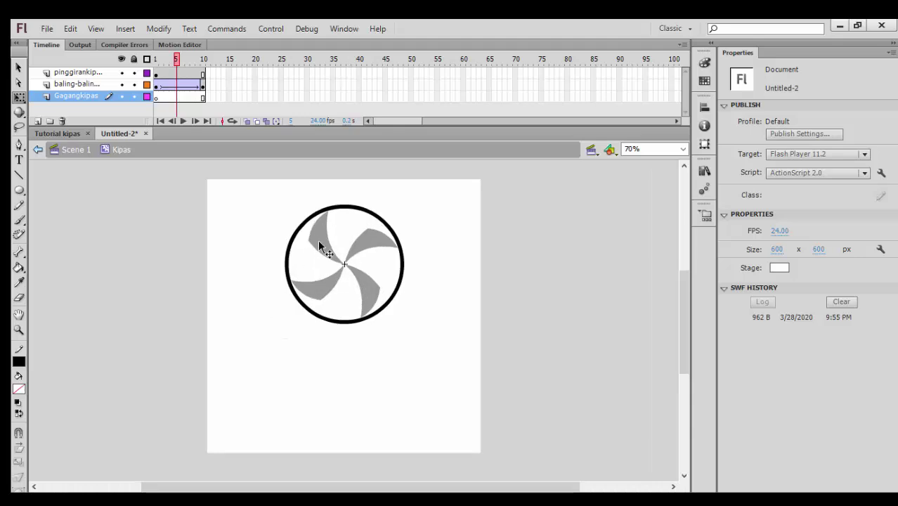
left_click(122, 84)
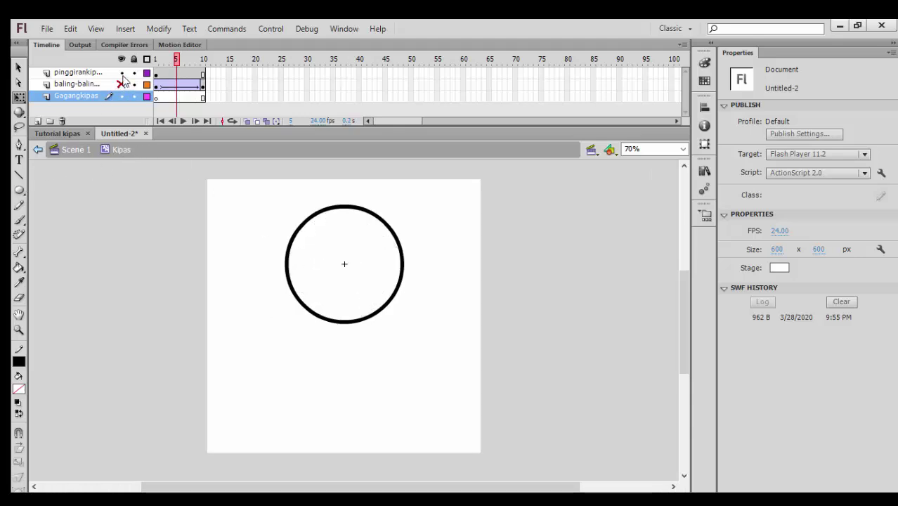
left_click(121, 72)
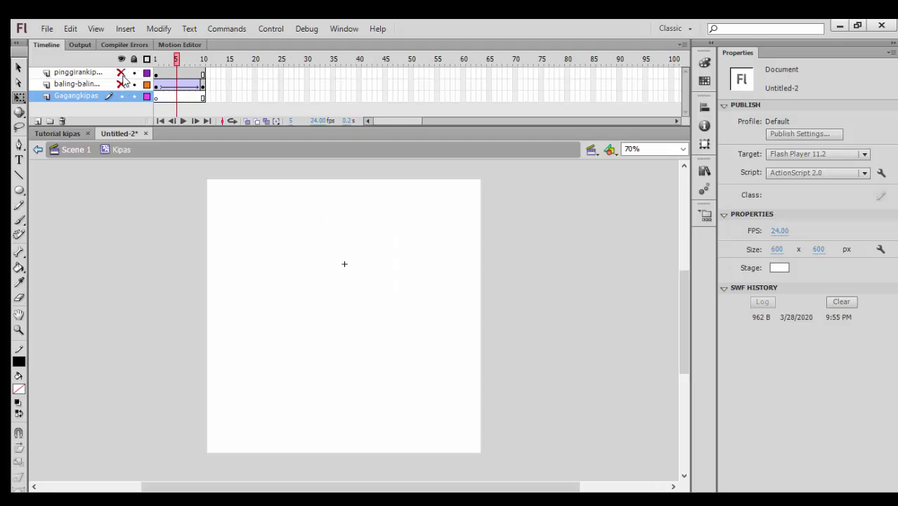
- Draw the fan stand on the Gagangkipas layer as two stacked black rectangles without stroke, a wide lower one and a narrower upper one
left_click(19, 190)
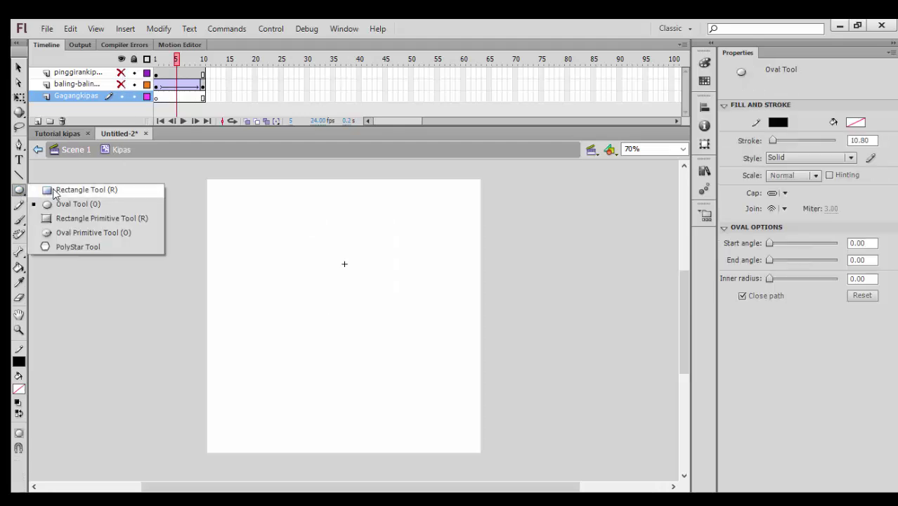
left_click(52, 188)
left_click(18, 364)
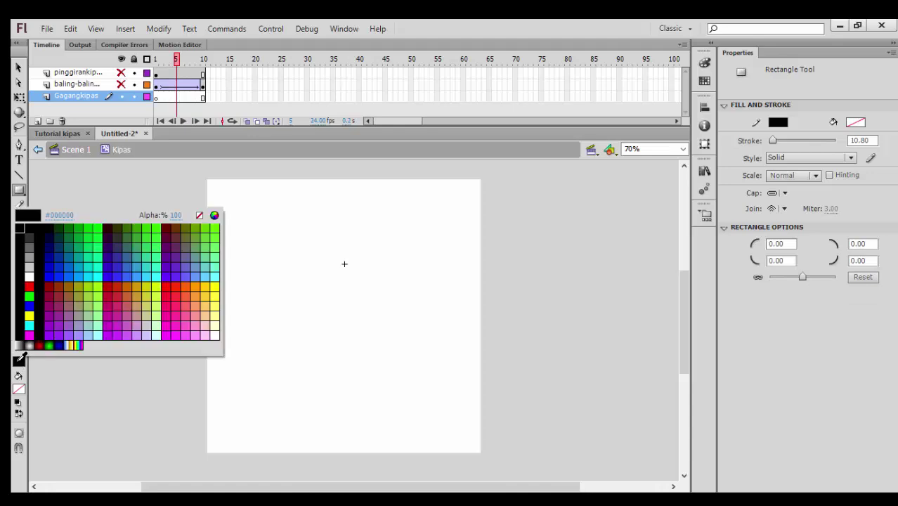
left_click(200, 215)
left_click(19, 389)
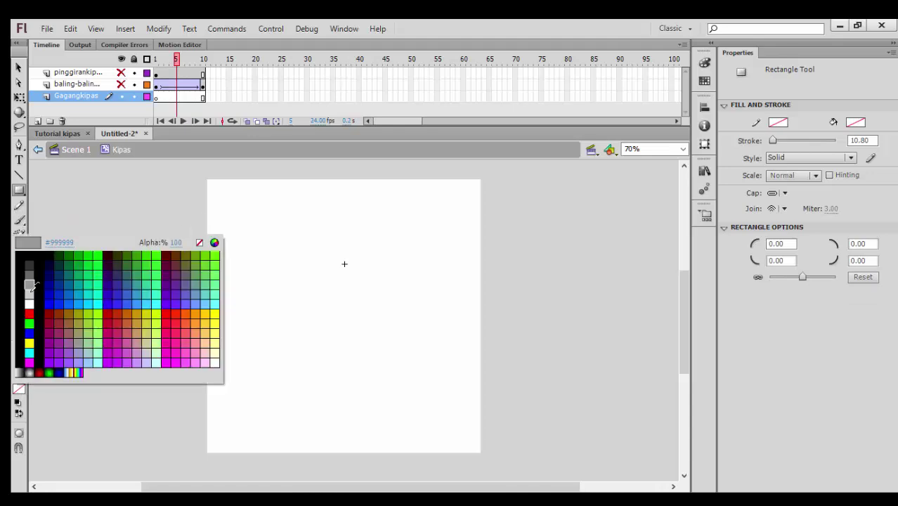
left_click(23, 252)
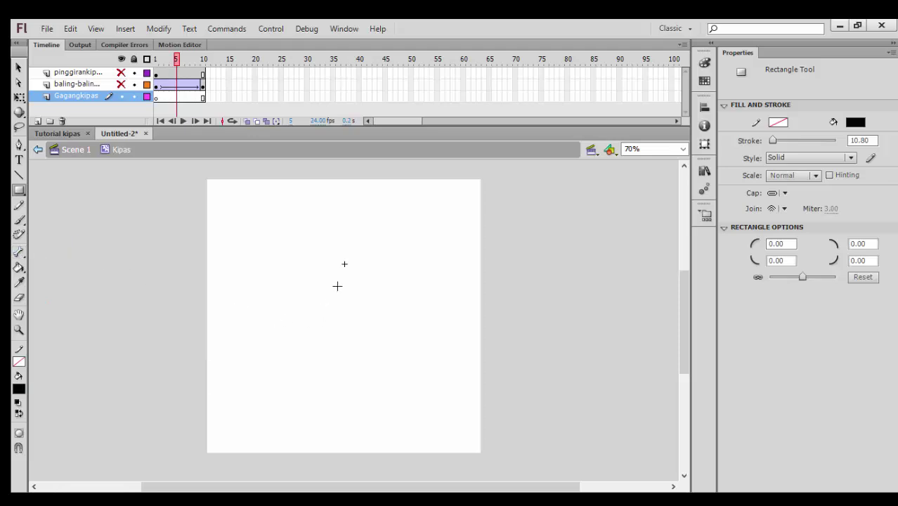
left_click_drag(328, 309, 348, 391)
left_click_drag(331, 273, 343, 323)
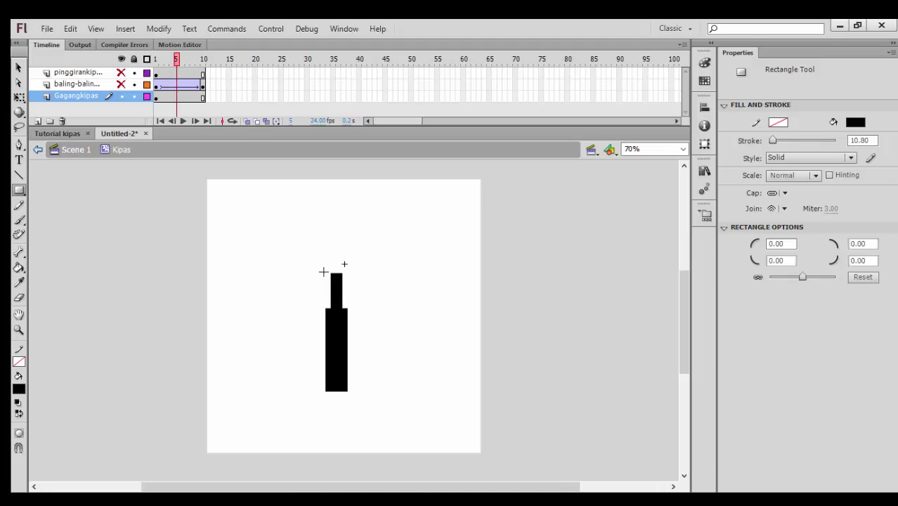
- Draw a black circle at the stand's upper end and a flat black oval base about 142 px wide at its foot
left_click(19, 191)
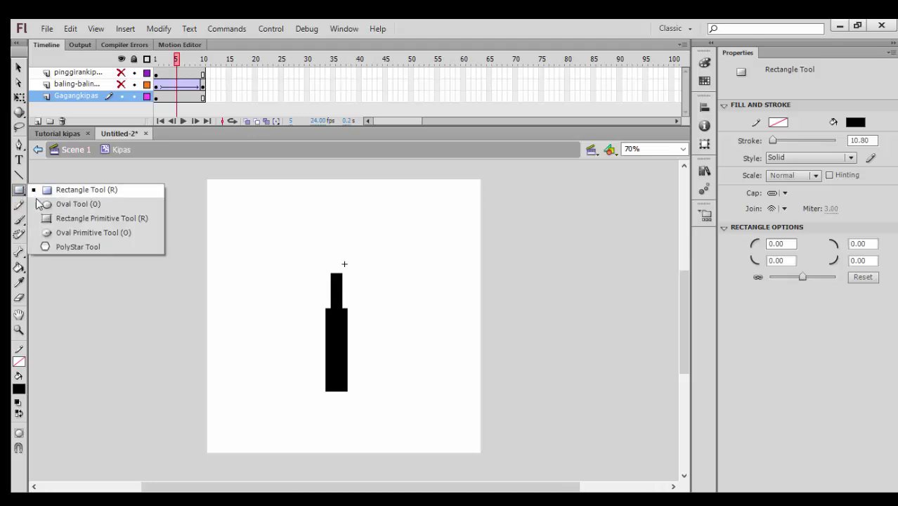
left_click(63, 207)
left_click_drag(323, 260, 347, 284)
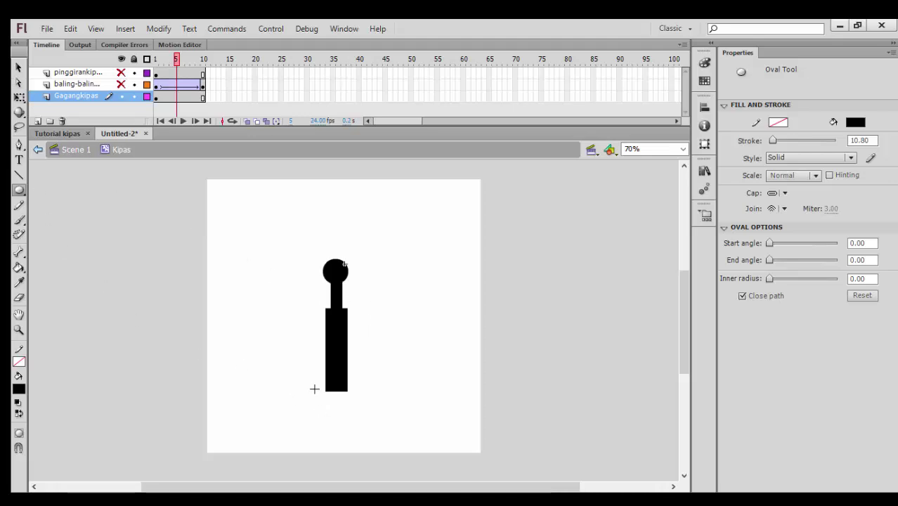
left_click_drag(308, 385, 362, 406)
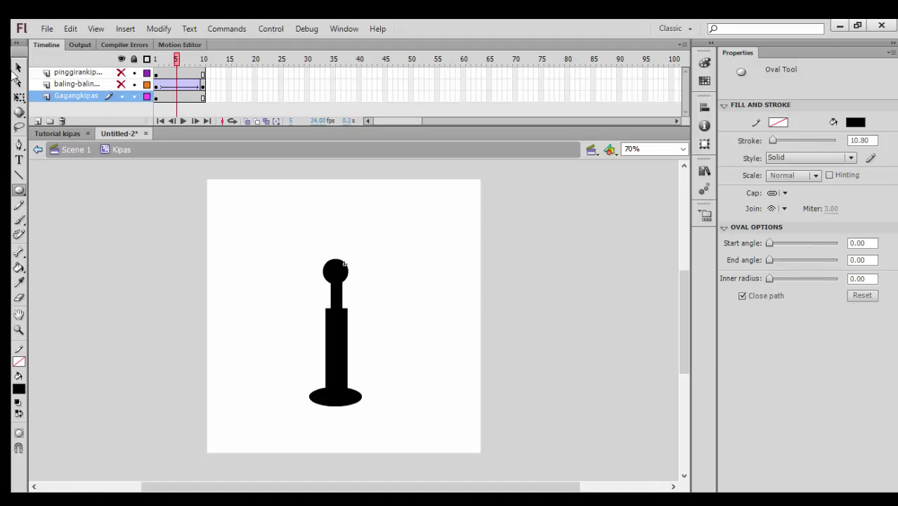
- Show the blades and pinggirankipas layers again and move the whole stand behind the blades' center, to about X -74, Y -25
key("v")
left_click(342, 356)
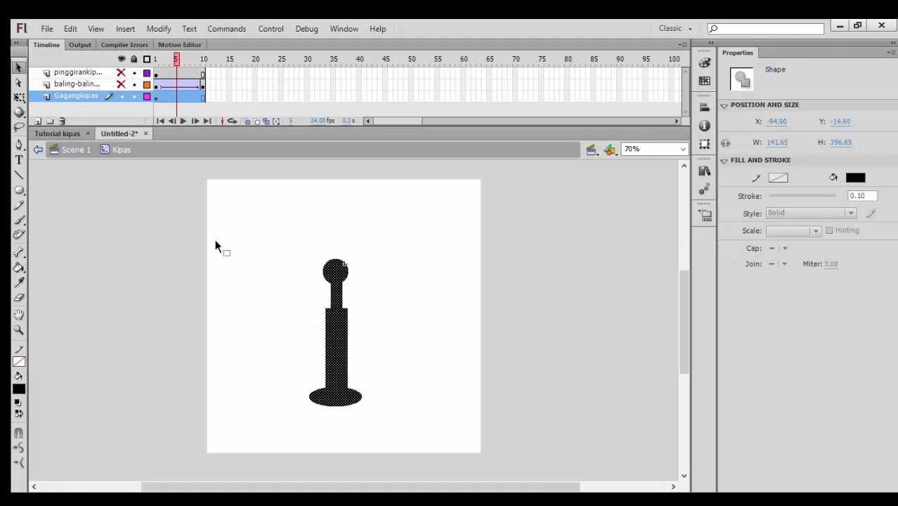
left_click(123, 85)
left_click(122, 72)
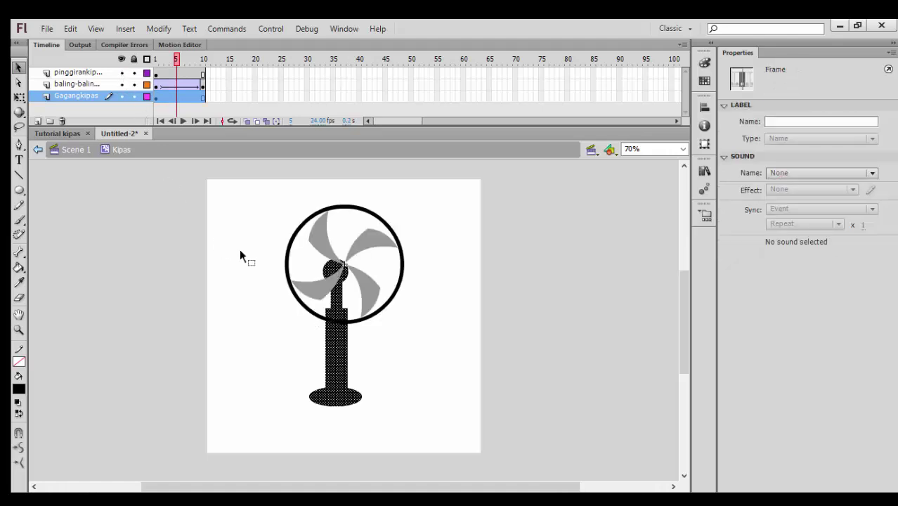
mouse_move(350, 364)
left_mouse_down()
mouse_move(355, 371)
mouse_move(347, 360)
left_mouse_up()
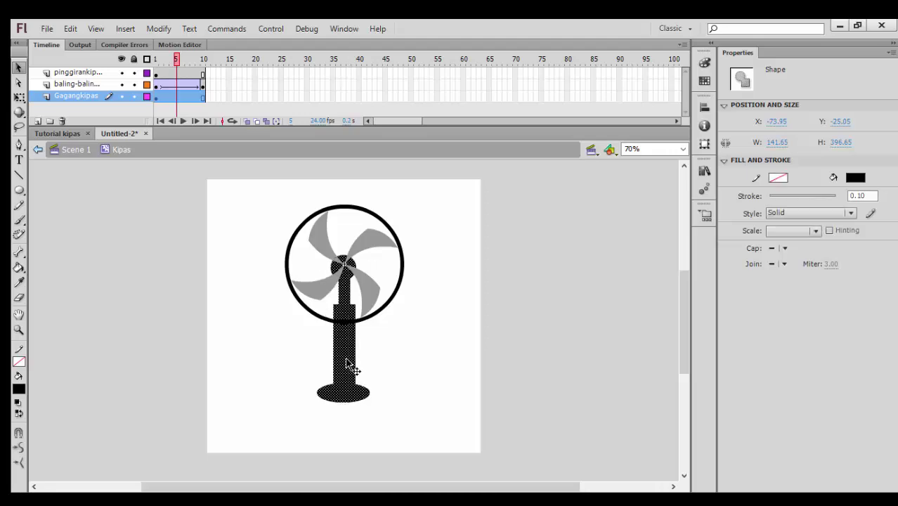
left_click(411, 365)
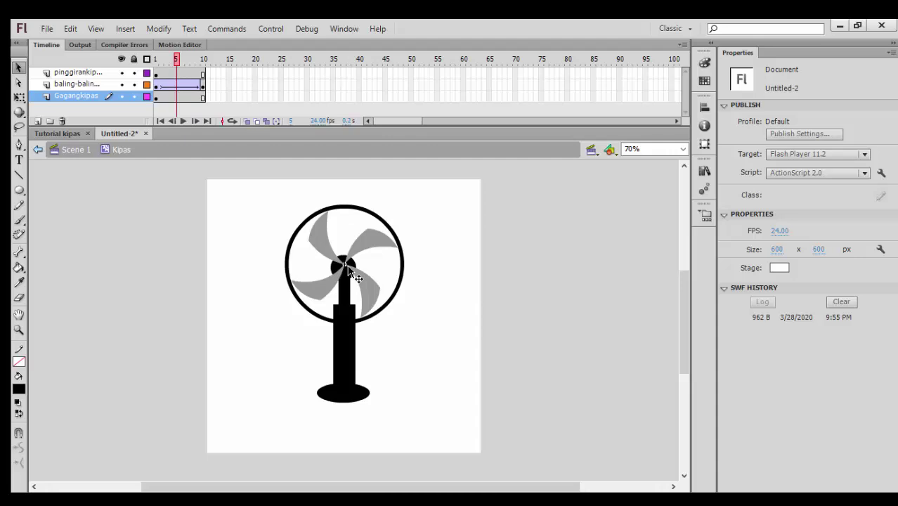
- Add a layer above pinggirankipas and draw a hub circle about 68 px wide in the blades' gray, centered on the blades
left_click(77, 72)
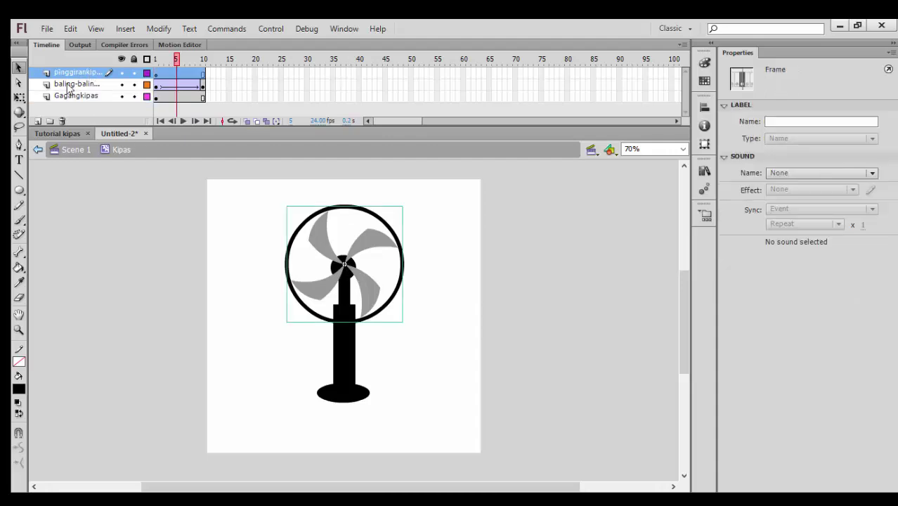
left_click(38, 121)
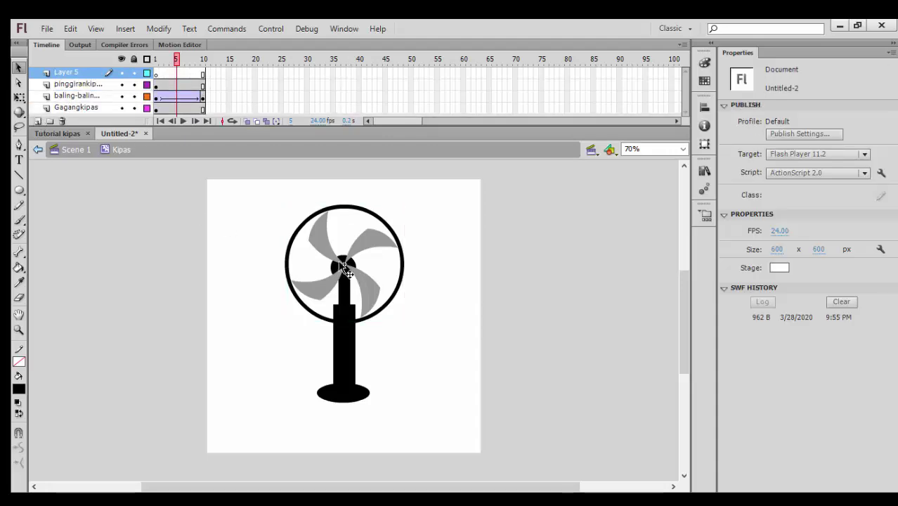
left_click(19, 190)
left_click(20, 390)
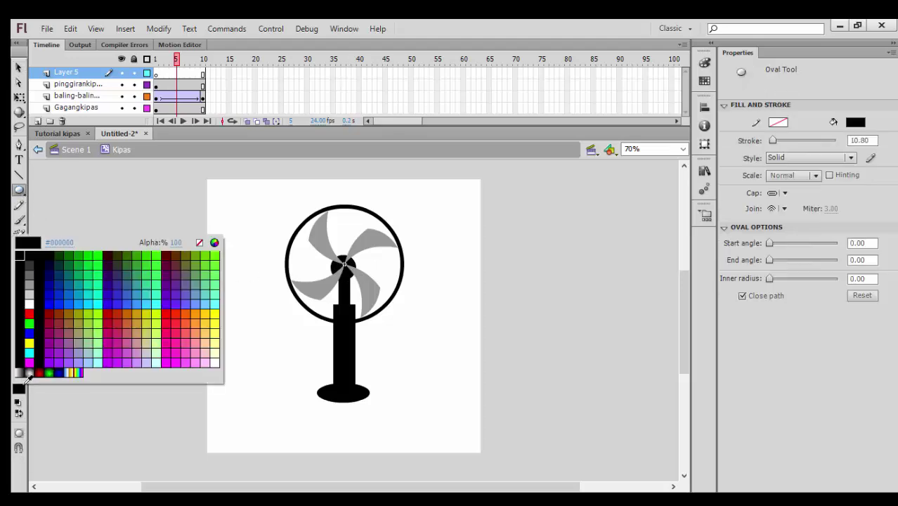
left_click(321, 234)
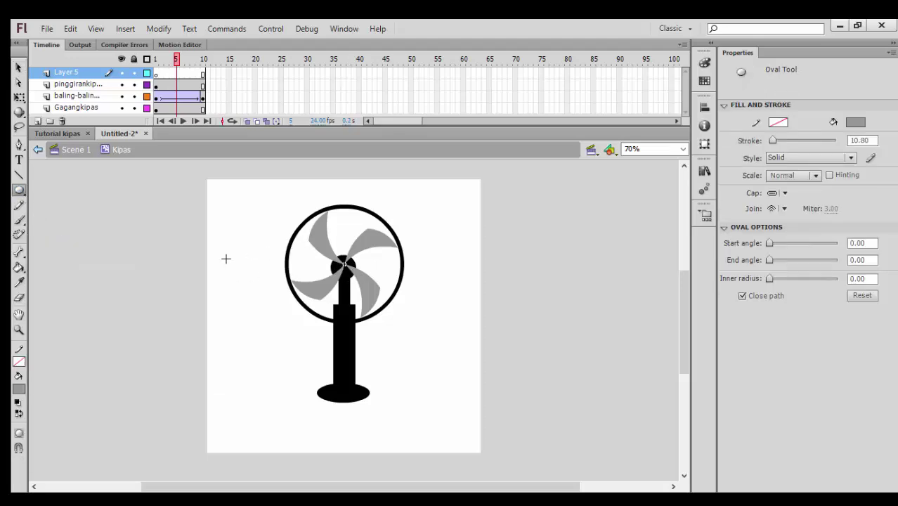
left_click_drag(115, 247, 344, 261)
key("v")
left_click(129, 263)
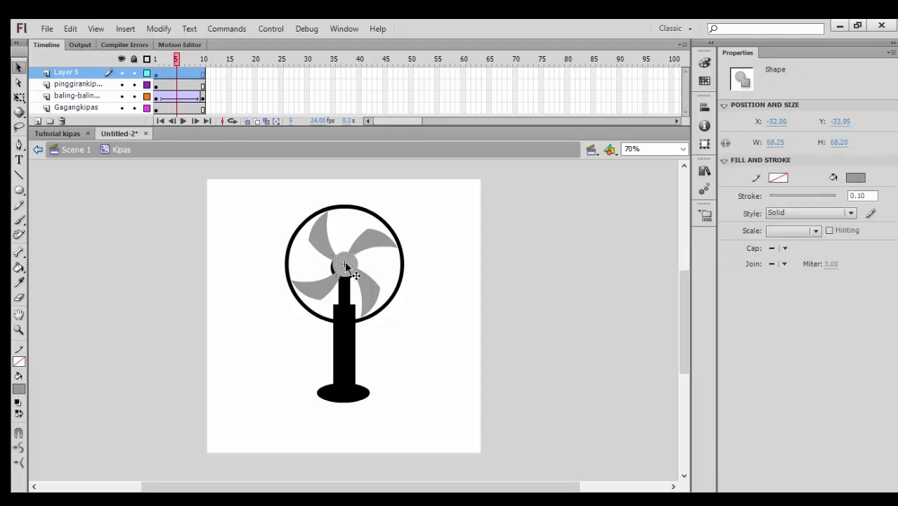
left_click(439, 279)
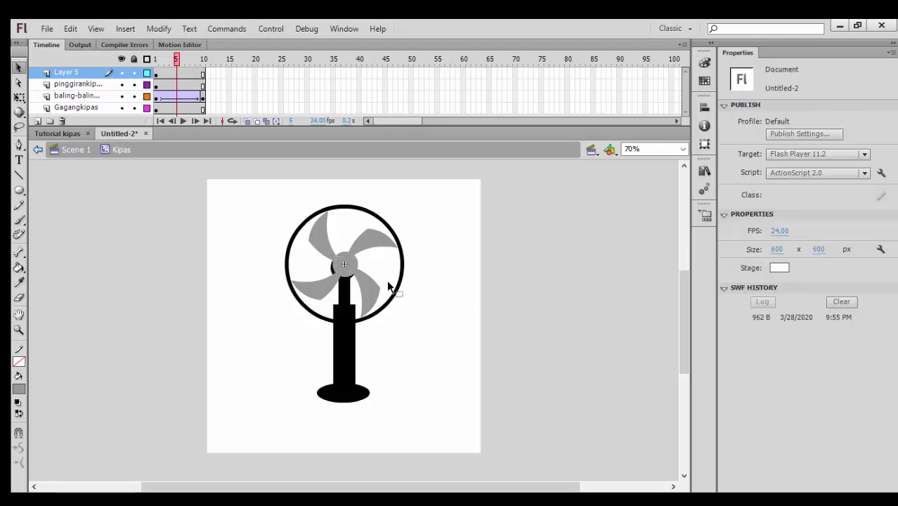
- Move the stand to about X -68, Y -34 so its round head is hidden behind the gray hub
left_click(345, 362)
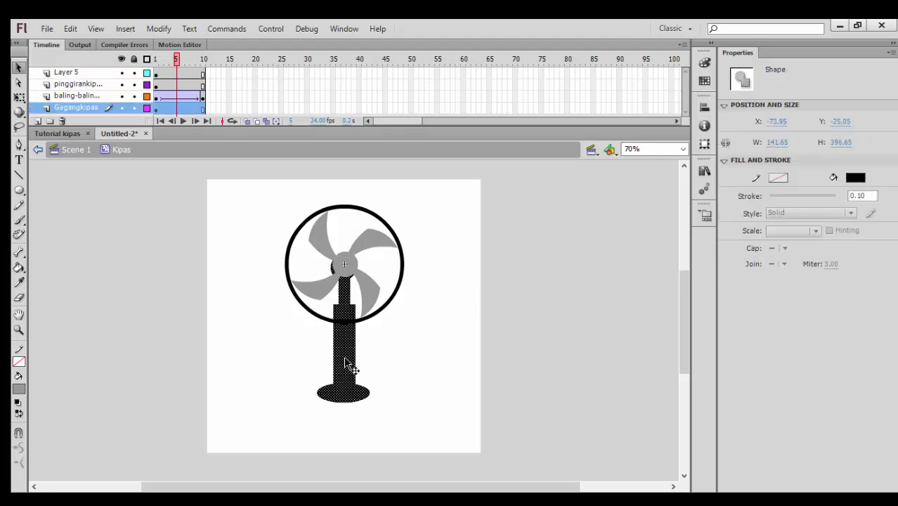
mouse_move(355, 367)
left_mouse_down()
mouse_move(344, 362)
mouse_move(372, 359)
left_mouse_up()
double_click(352, 369)
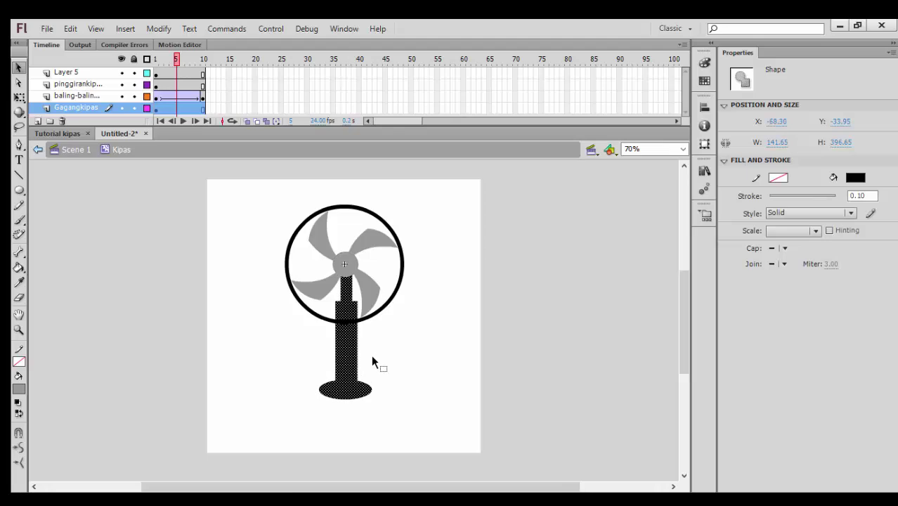
left_click(240, 292)
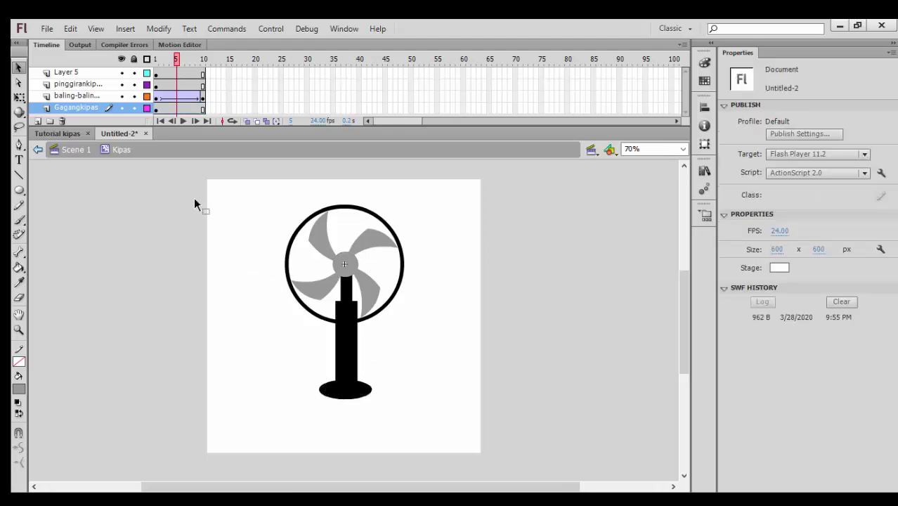
- Return to Scene 1 and test the movie to check the spinning fan
left_click(74, 151)
left_click(121, 275)
key("ctrl+Return")
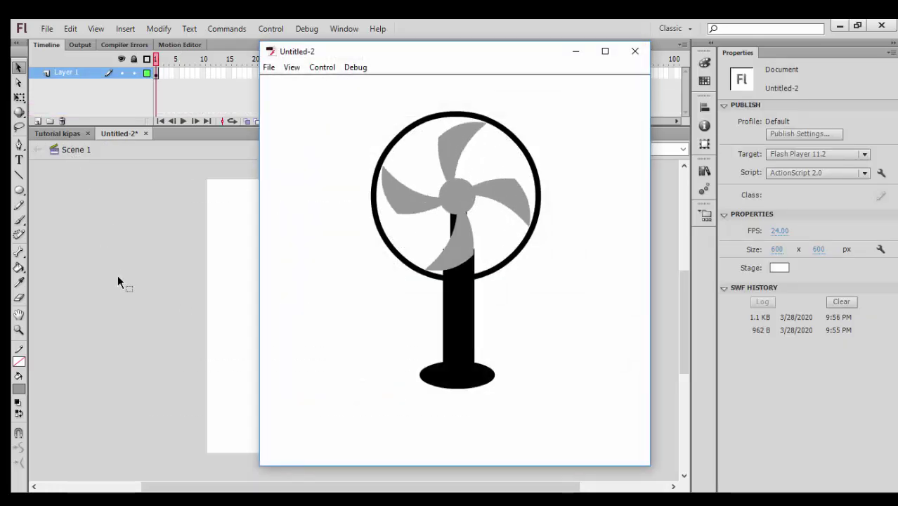
left_click(636, 53)
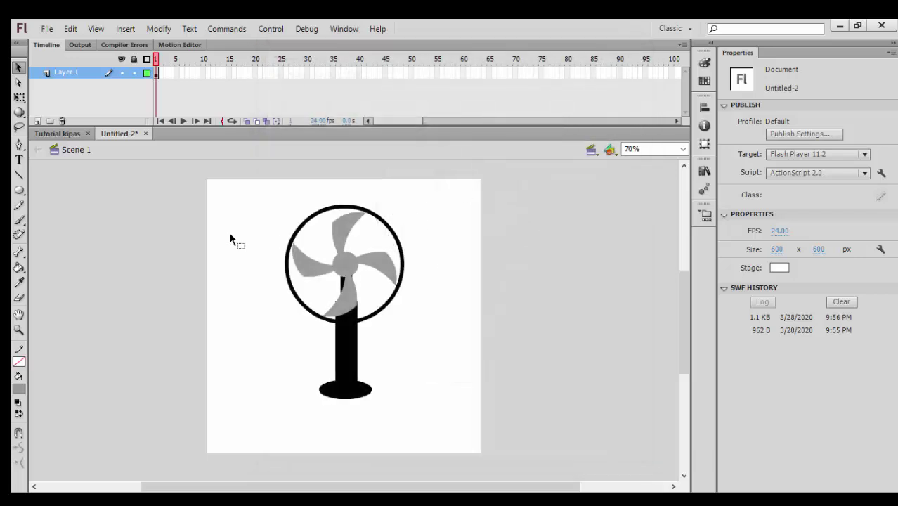
- Add a layer beneath Layer 1, draw a dark gray floor rectangle wider than the stage under the fan's base, and test the movie
left_click(38, 121)
left_click_drag(70, 79, 68, 95)
left_click_drag(19, 190, 53, 192)
left_click(19, 389)
left_click(31, 266)
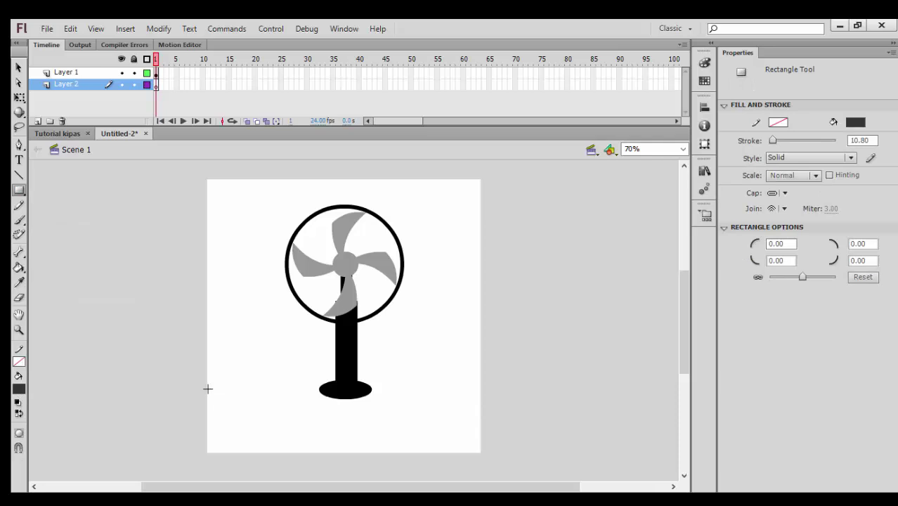
left_click_drag(196, 376, 490, 459)
key("v")
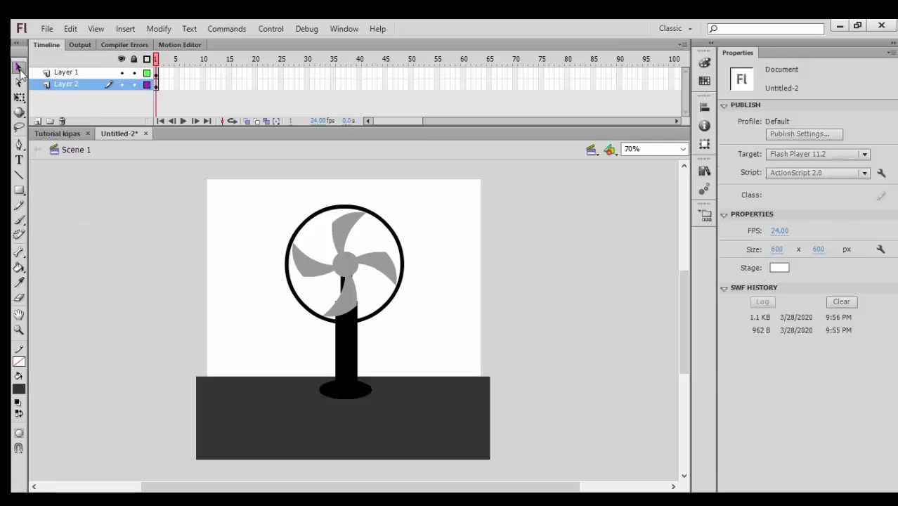
key("ctrl+Return")
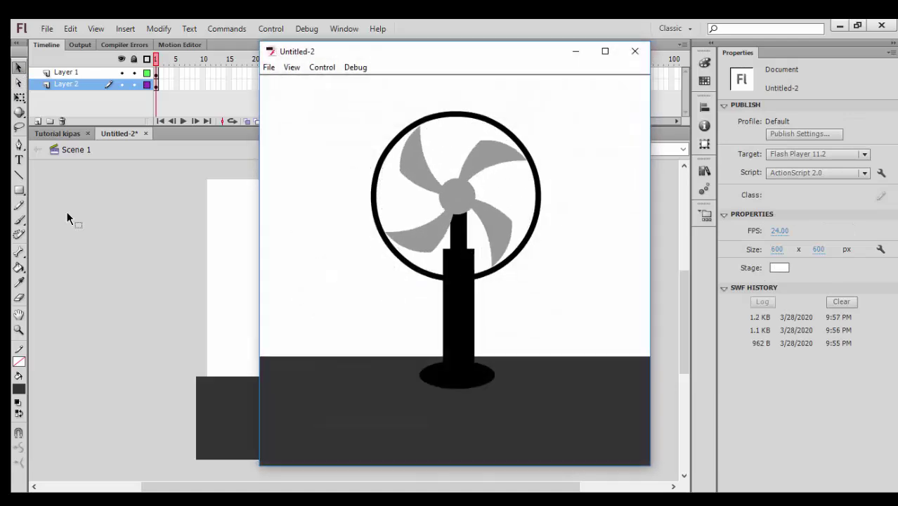